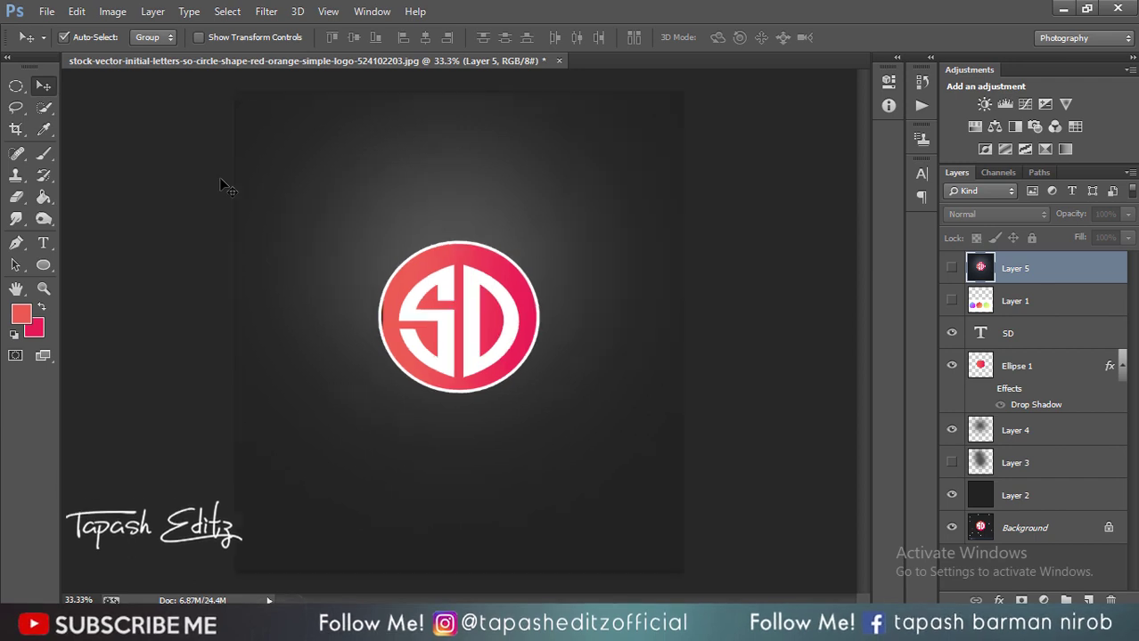
Zoom over the finished logo and toggle visibility of the SD, circle and glow layers.
key(ctrl+plus)
key(ctrl+plus)
key(ctrl+plus)
key(ctrl+minus)
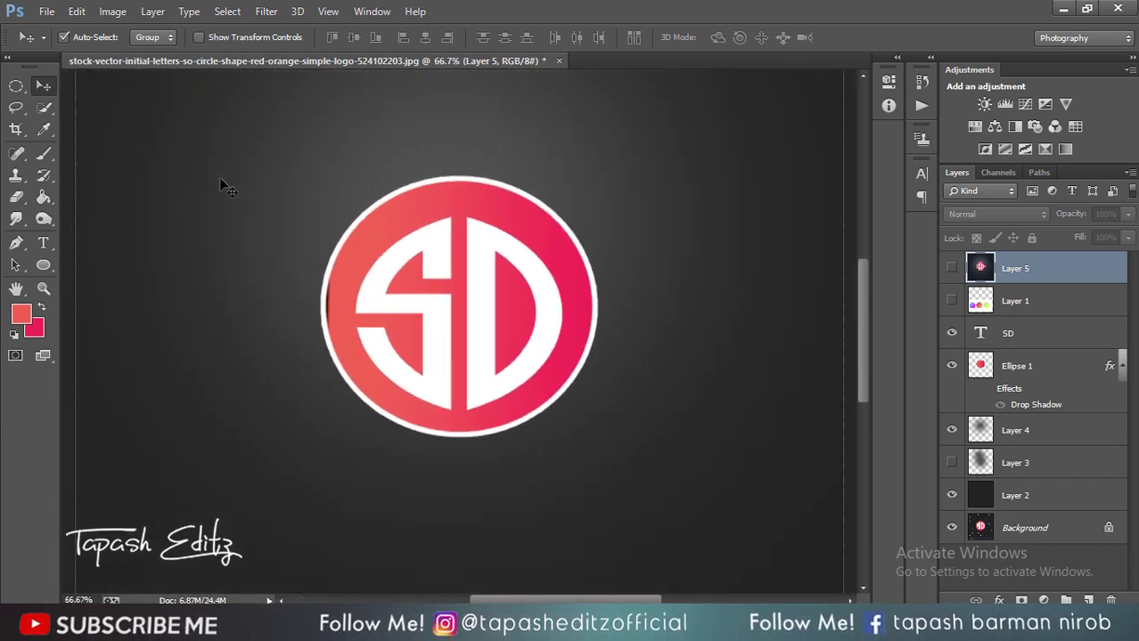
key(ctrl+minus)
key(ctrl+minus)
key(ctrl+minus)
key(ctrl+plus)
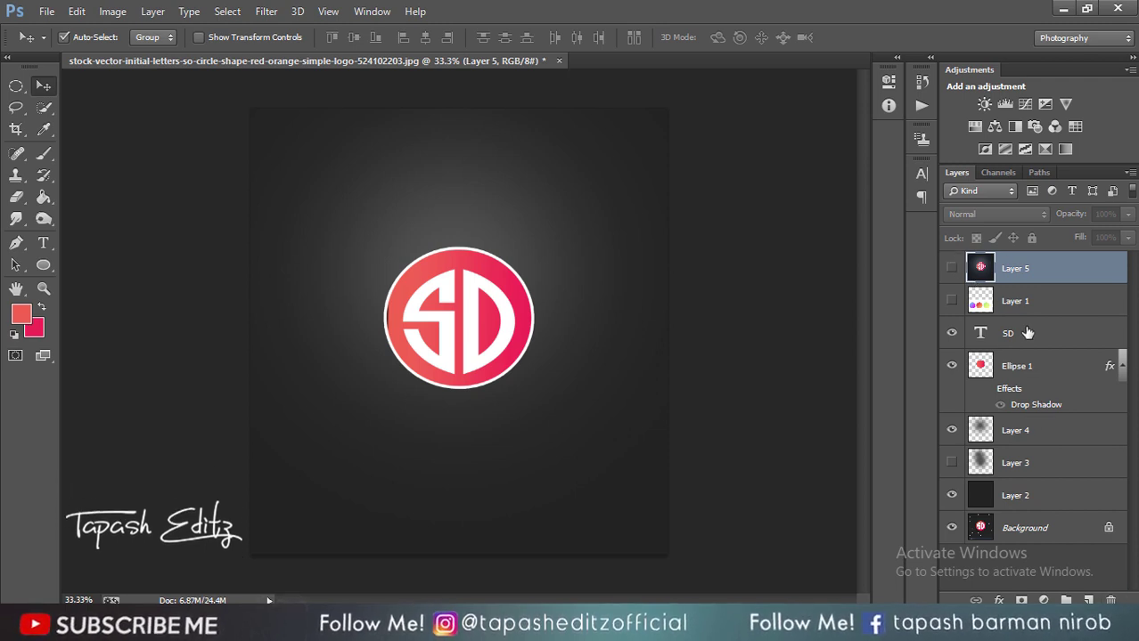
click(954, 332)
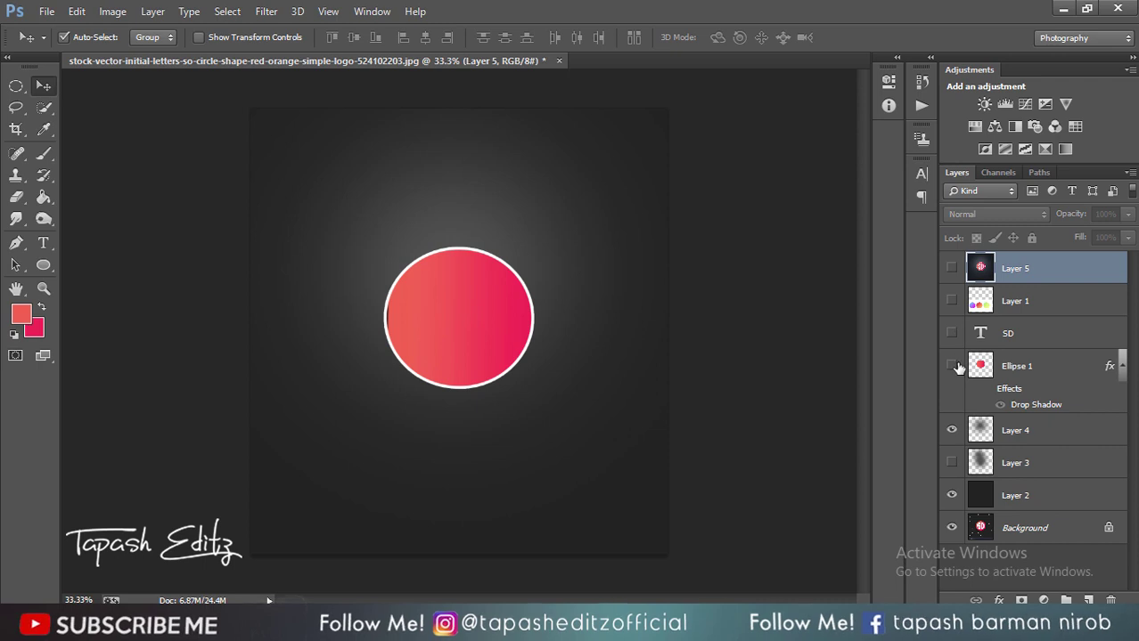
click(954, 366)
click(952, 430)
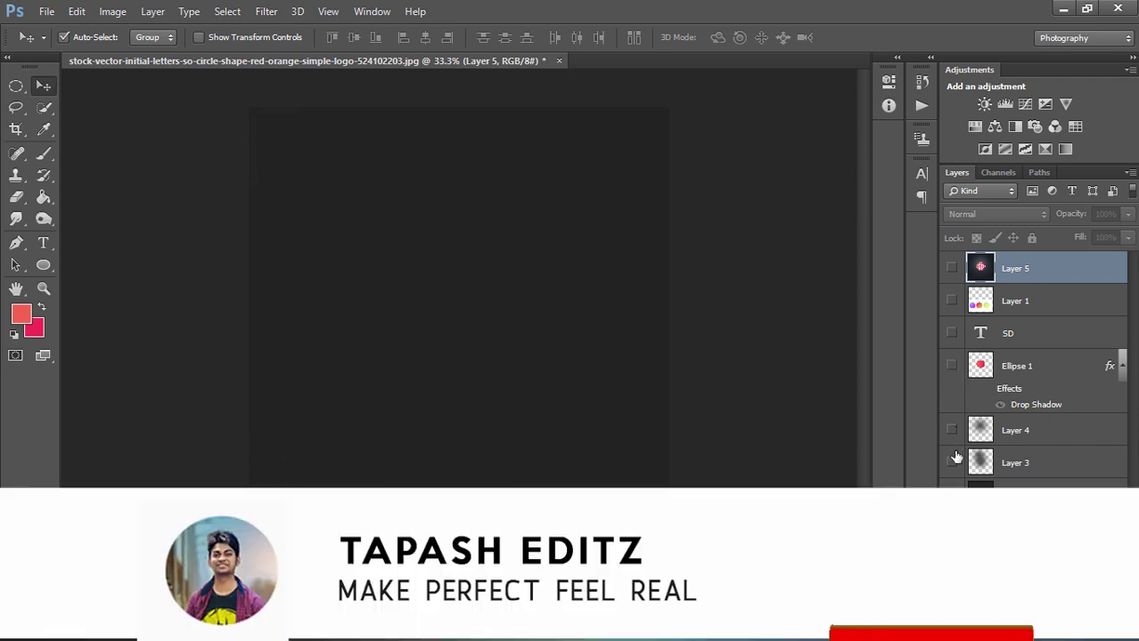
click(952, 462)
click(953, 462)
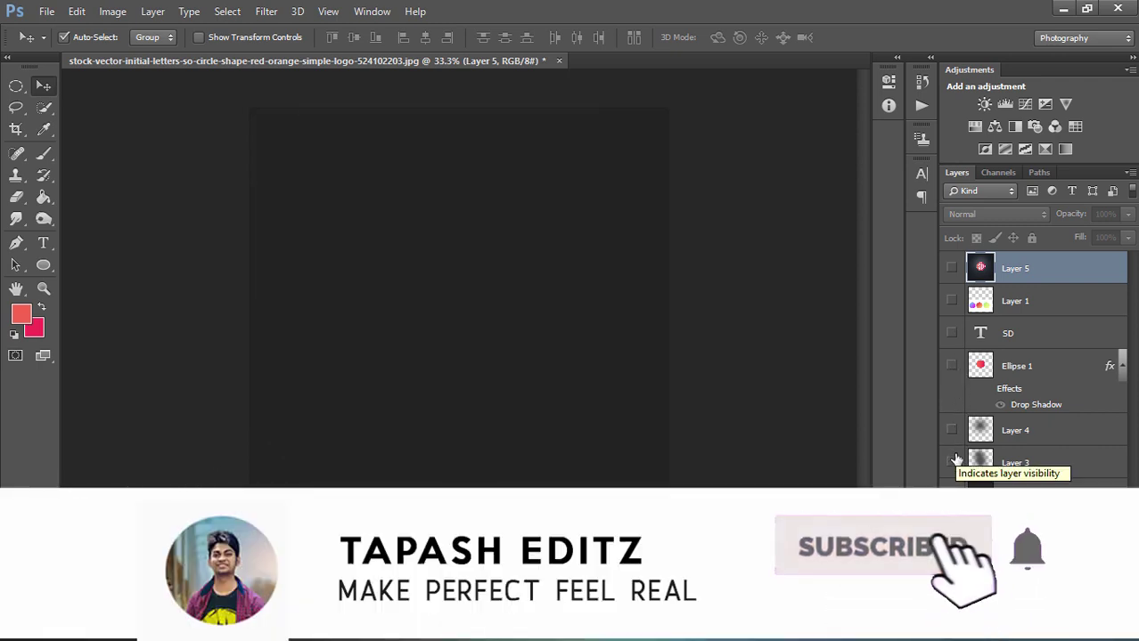
click(953, 463)
click(951, 430)
click(952, 366)
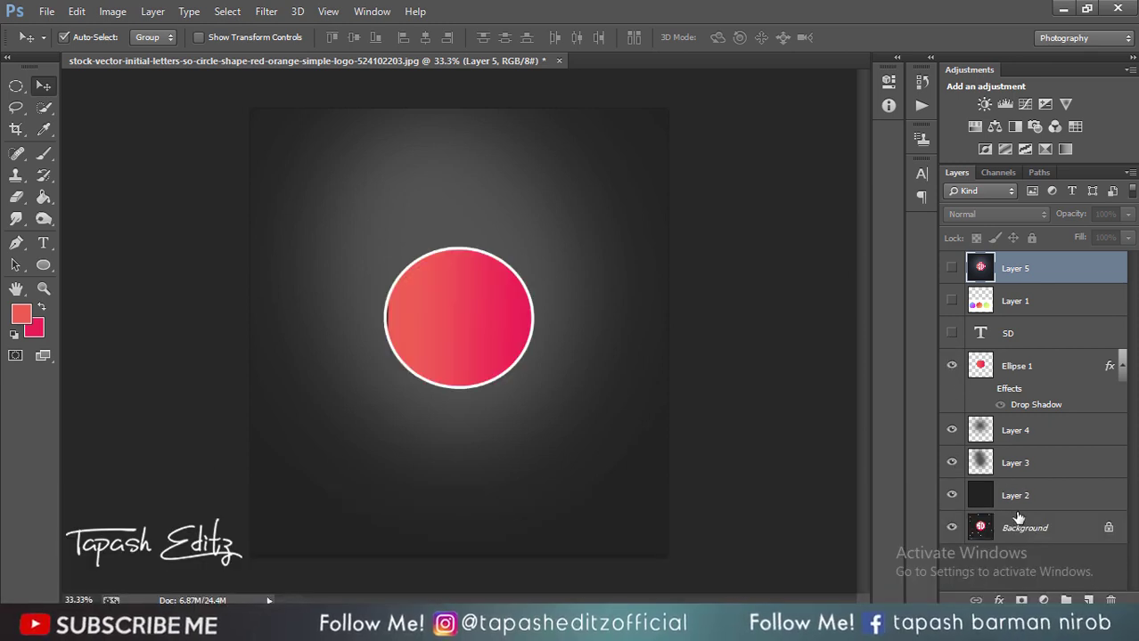
Delete the Background, Layers 2–5, Ellipse 1 and SD text layers, keeping Layer 1.
click(1019, 526)
shift+click(1019, 495)
shift+click(1018, 462)
shift+click(1019, 430)
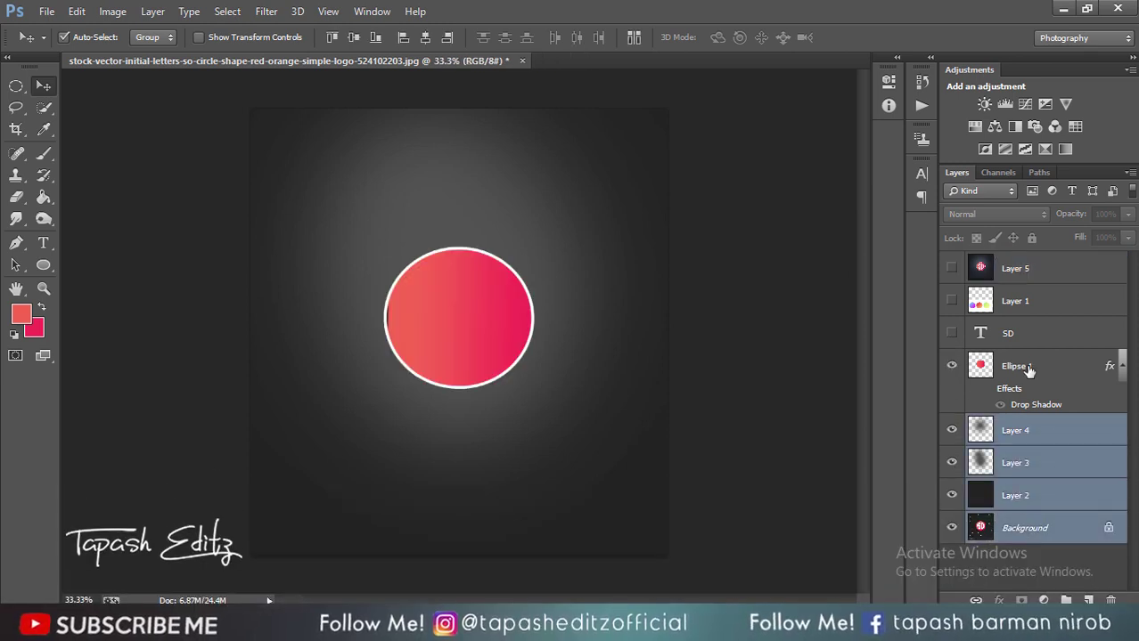
shift+click(1027, 366)
shift+click(1024, 333)
ctrl+click(1025, 269)
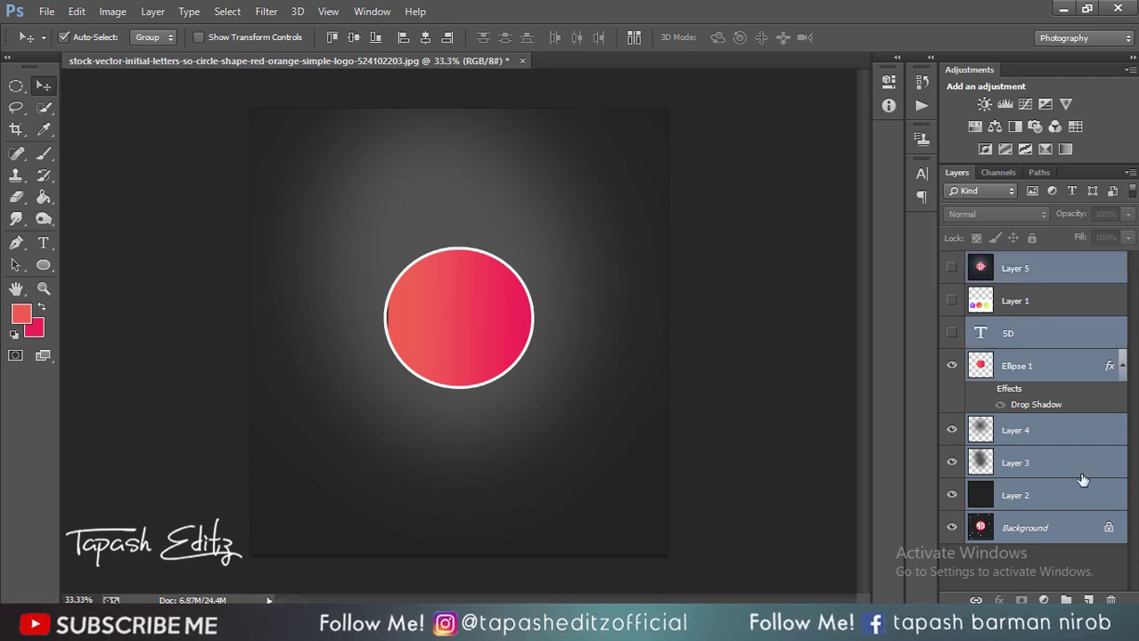
click(1110, 601)
click(496, 242)
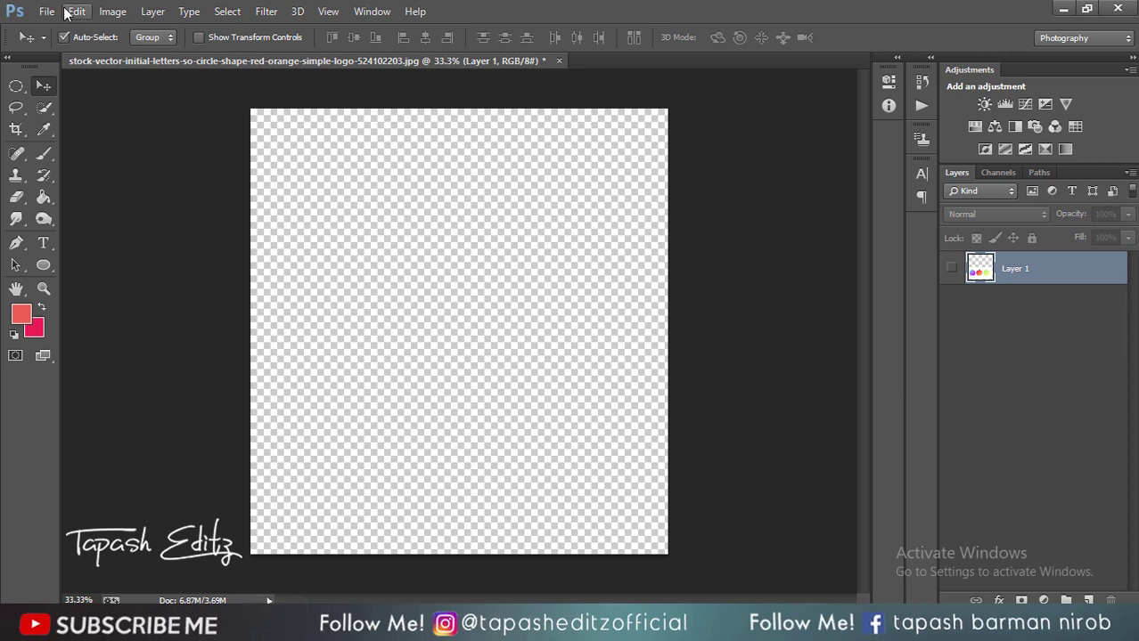
Preview Layer 1's gradient circles, then hide Layer 1 to leave an empty canvas.
click(46, 12)
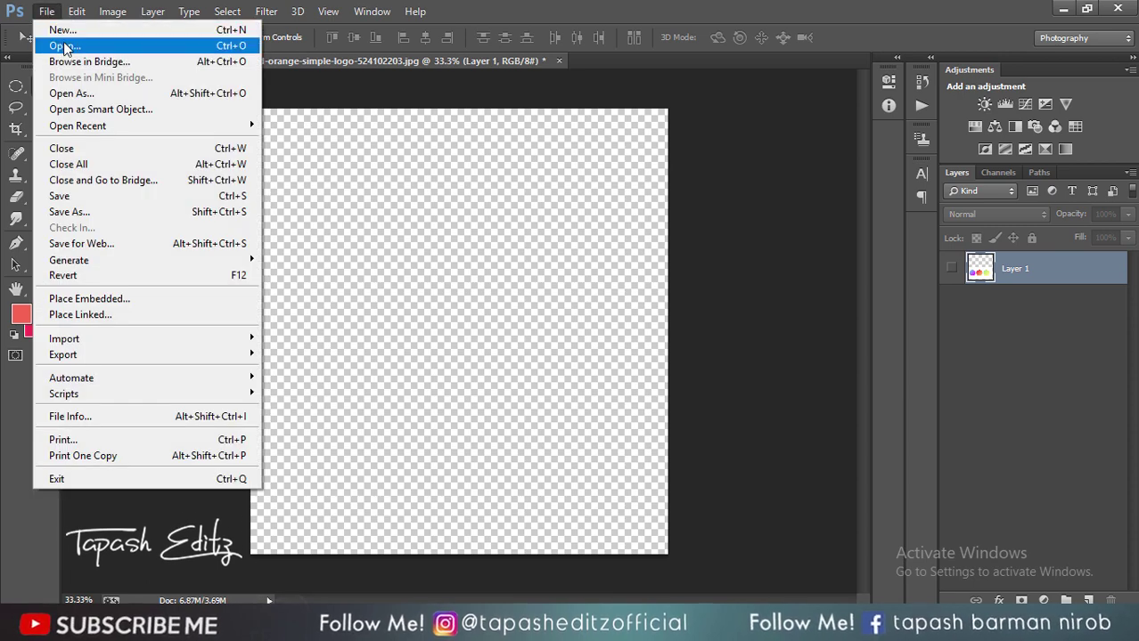
click(952, 268)
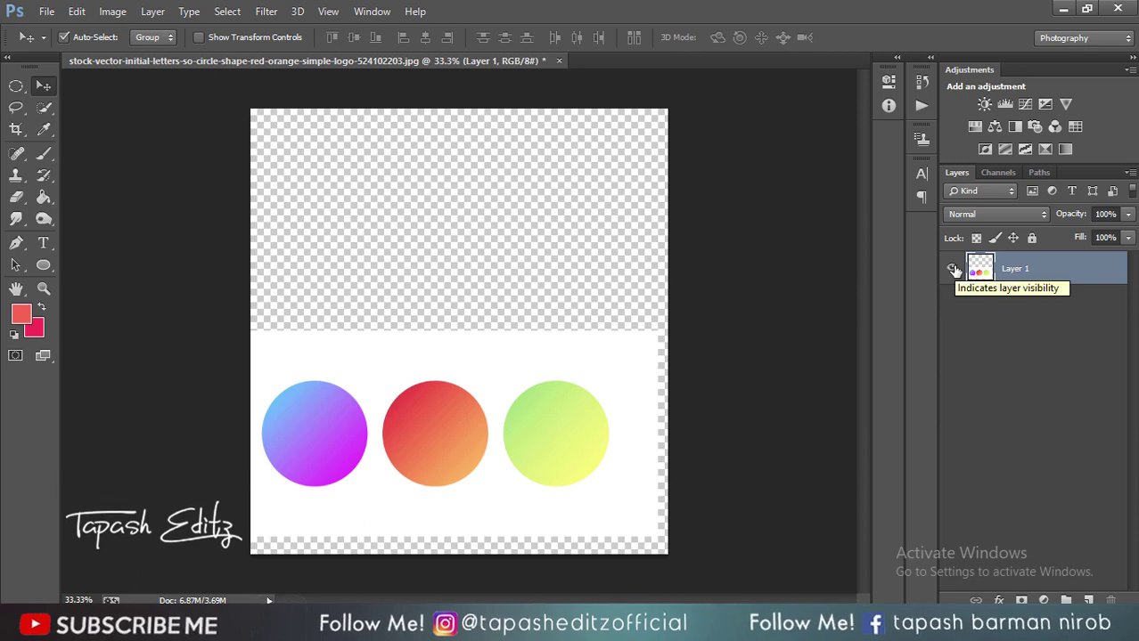
click(955, 269)
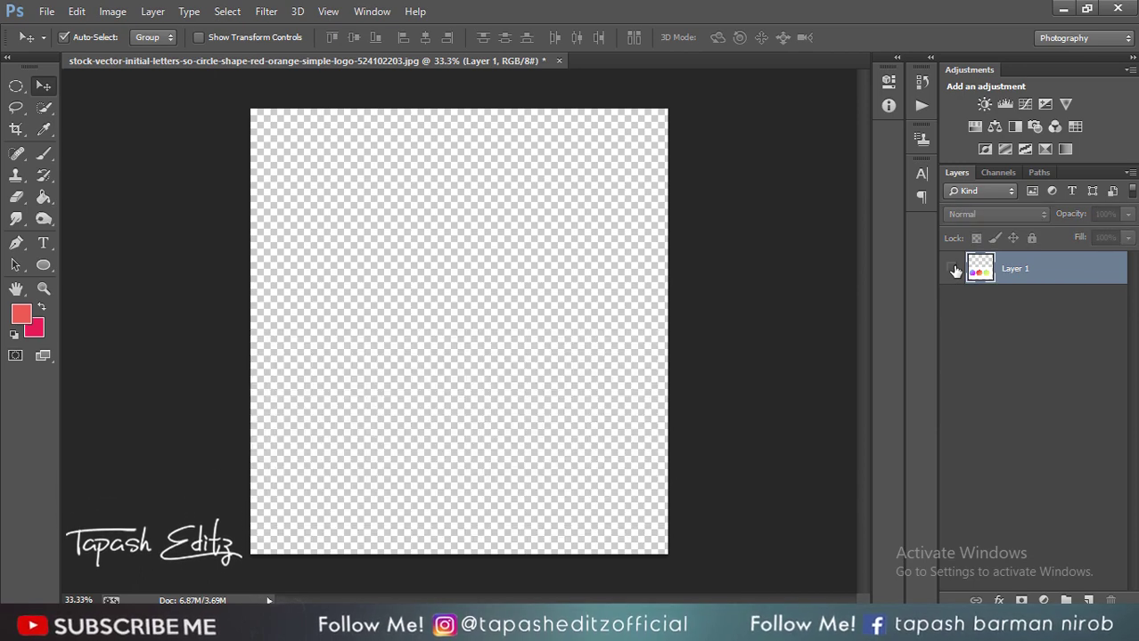
click(49, 11)
Create a new 1080 × 1080 px document.
click(94, 43)
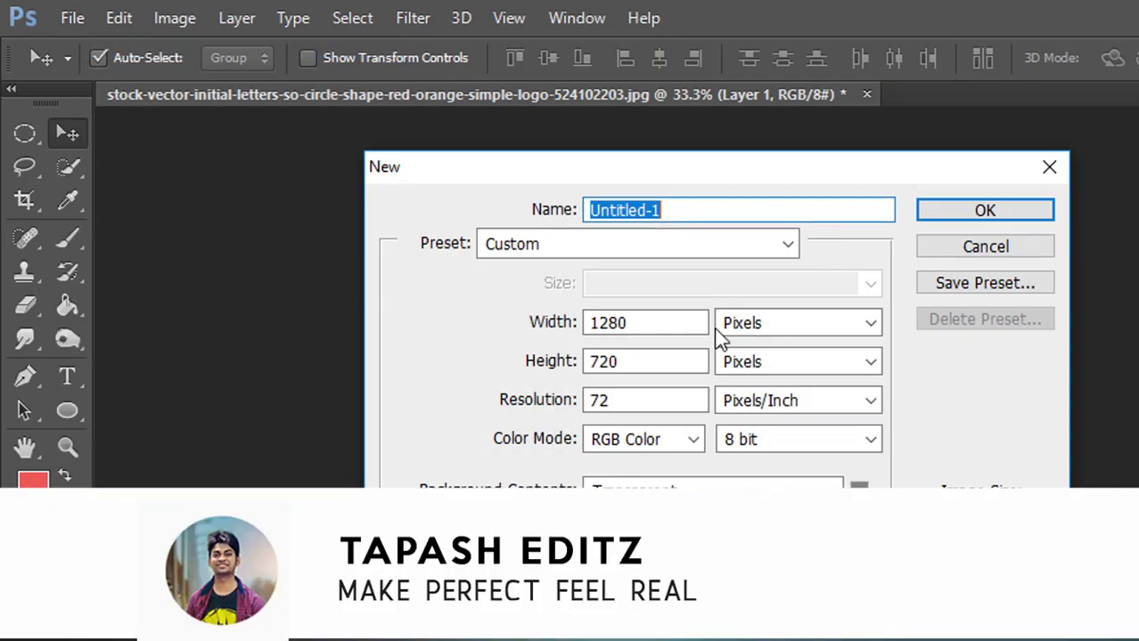
double_click(699, 323)
text(10)
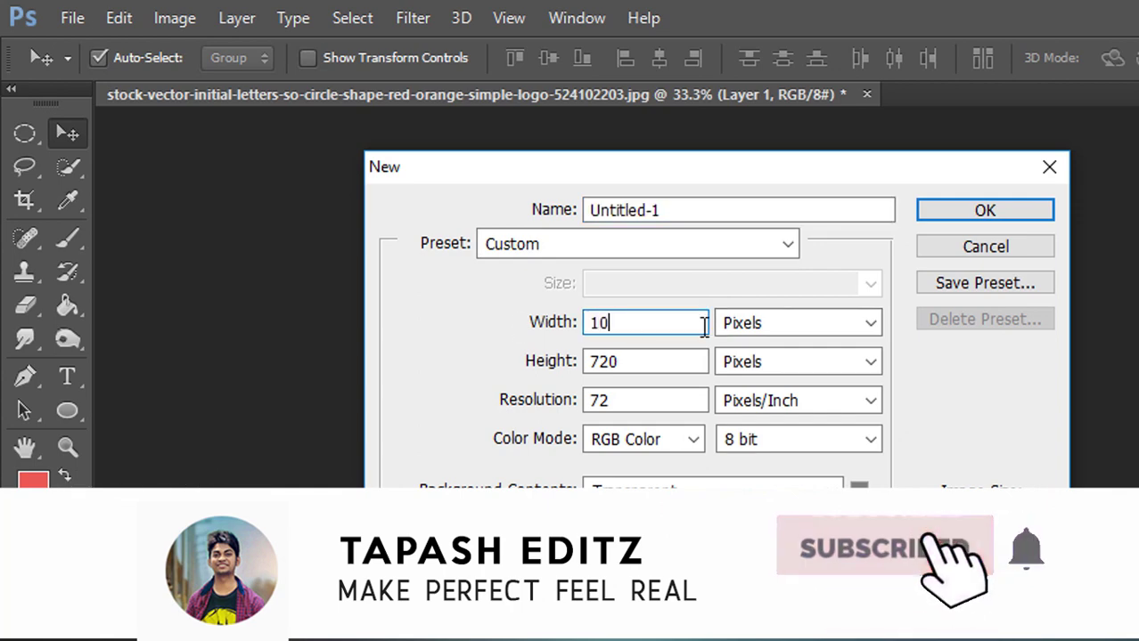
text(80)
double_click(643, 361)
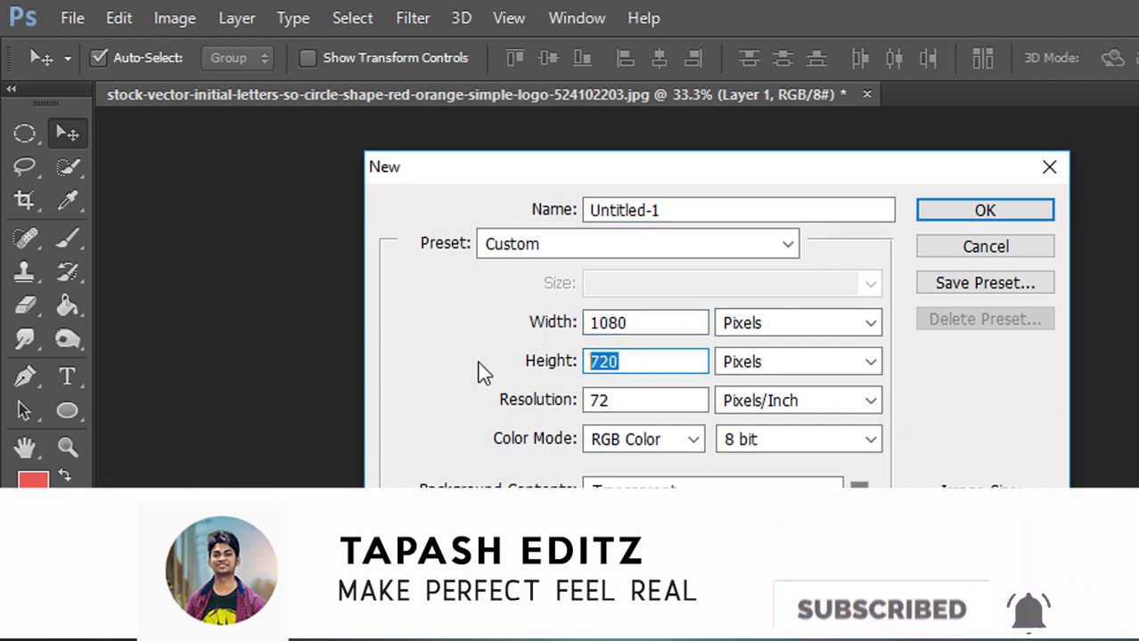
text(1080)
key(Return)
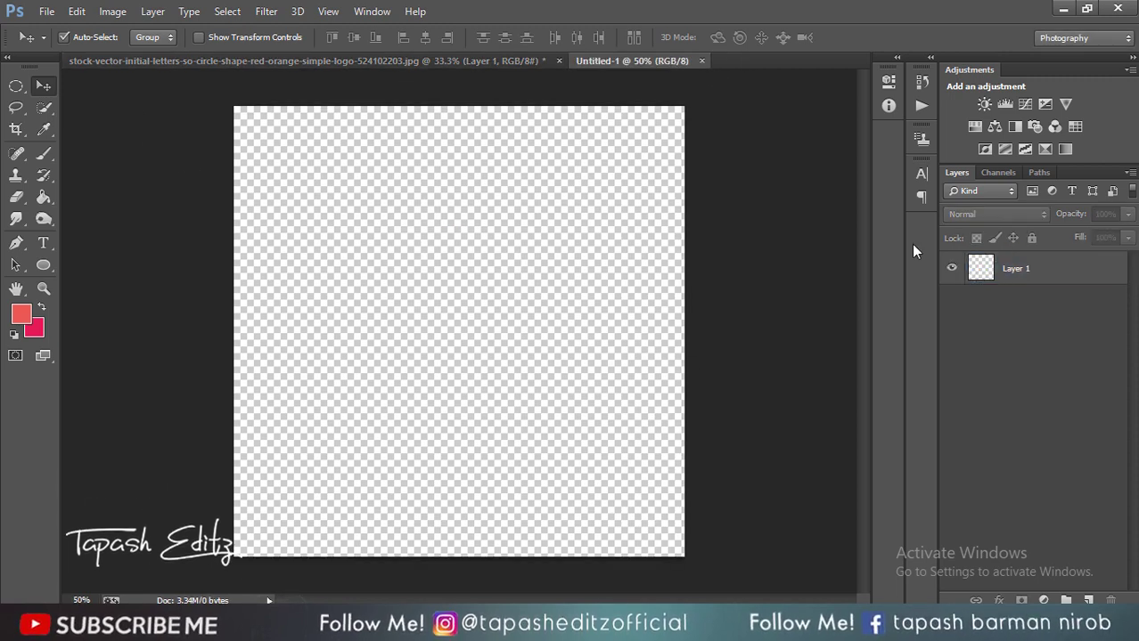
Set the foreground colour to black and fill the canvas with the Paint Bucket.
click(1017, 267)
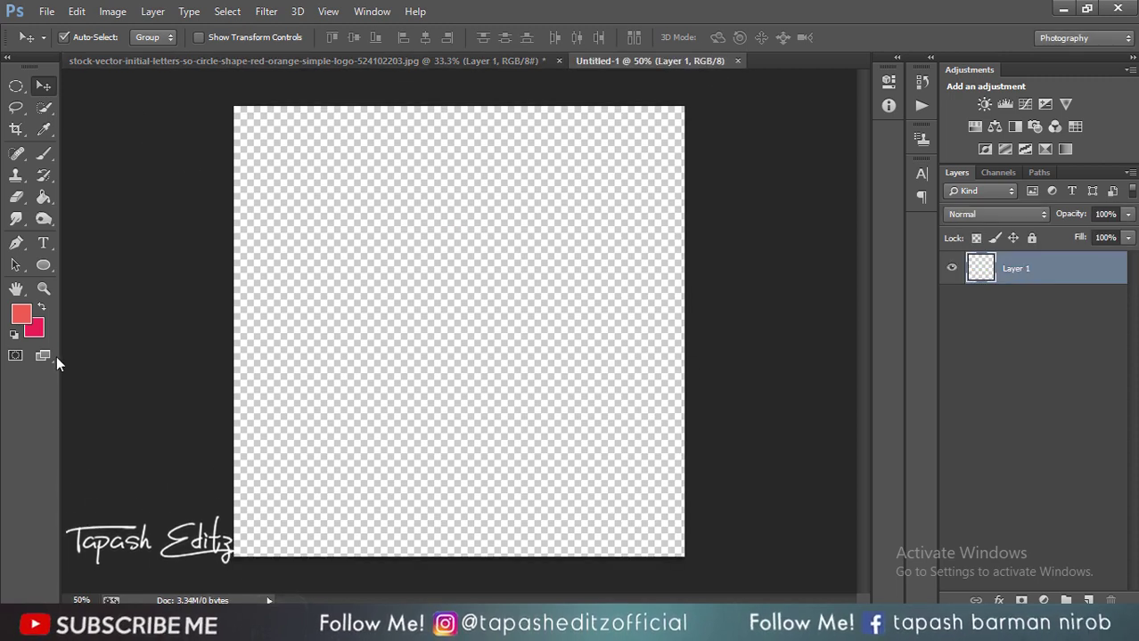
click(21, 314)
click(567, 344)
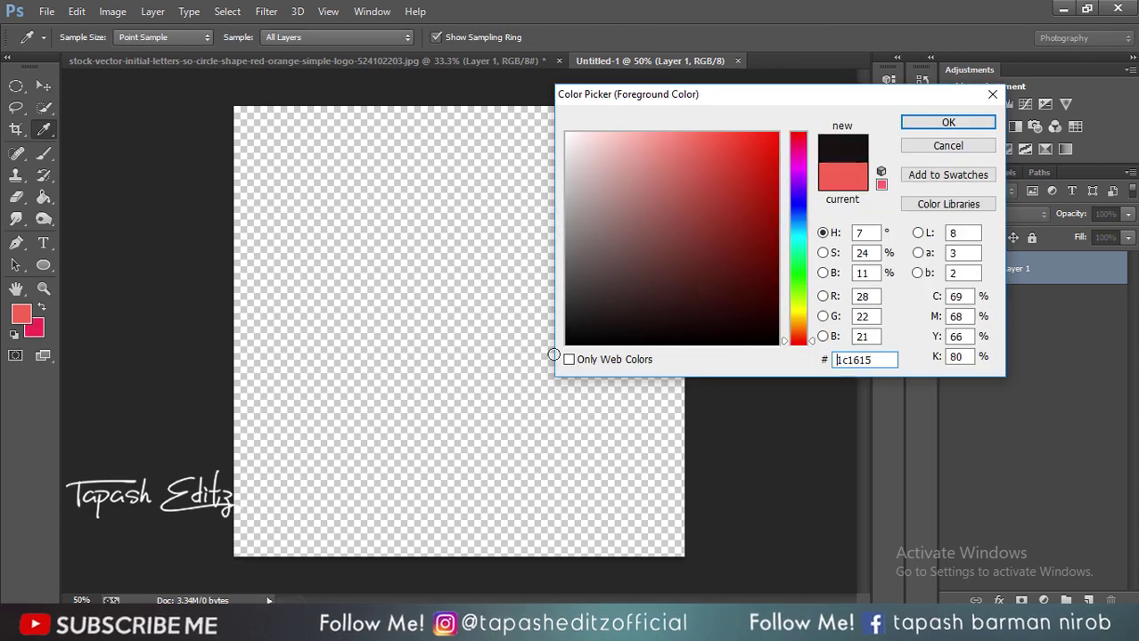
click(947, 122)
key(v)
click(47, 196)
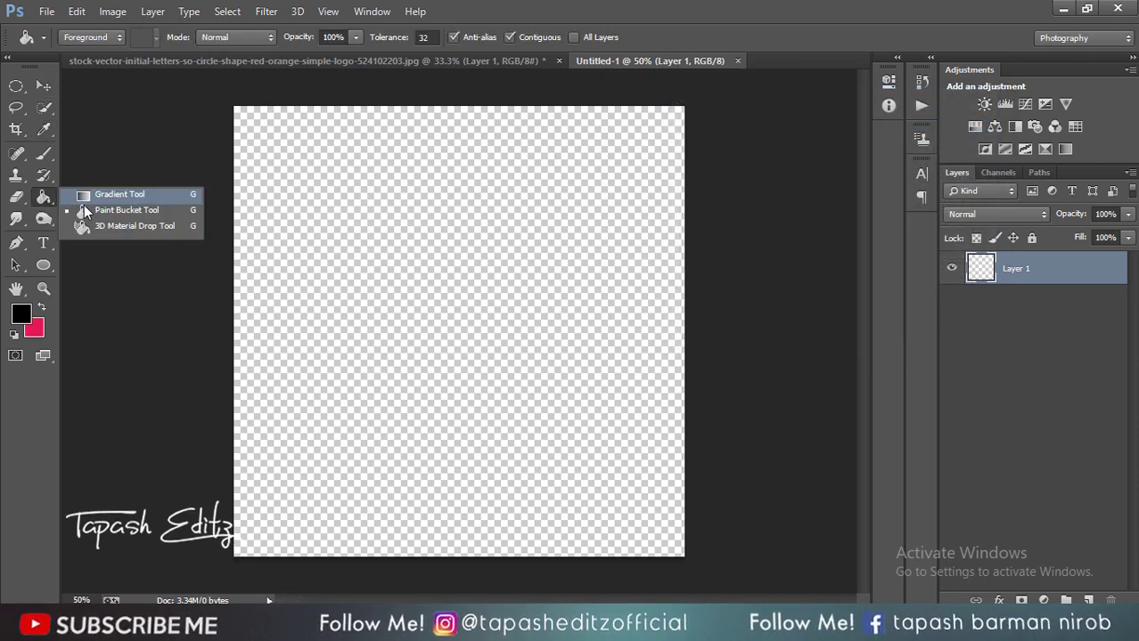
click(134, 205)
click(377, 277)
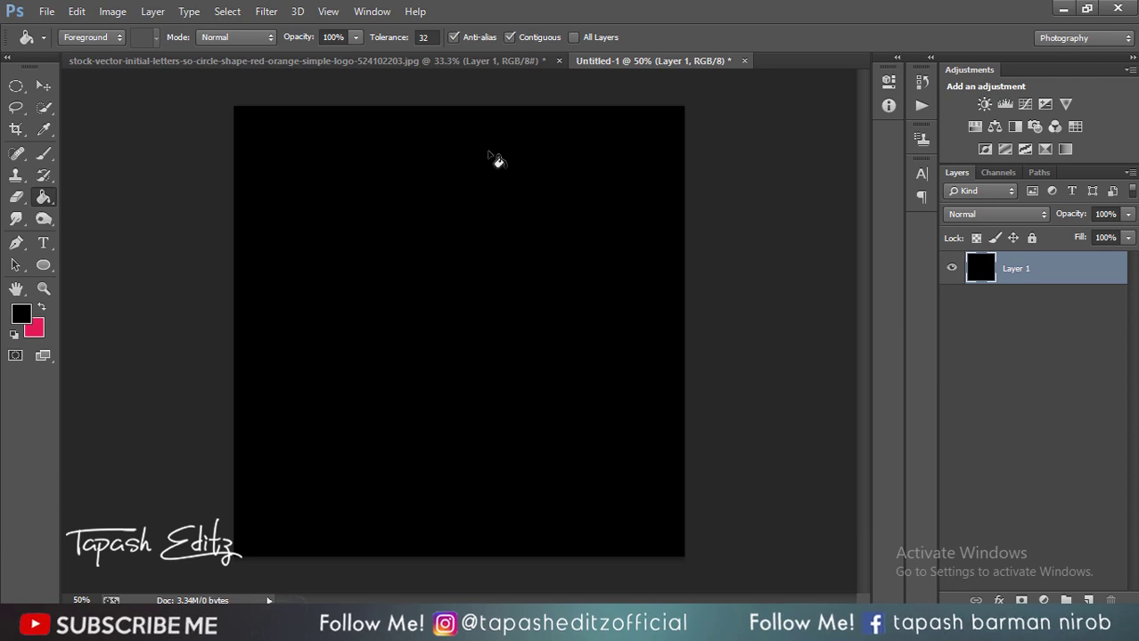
Set the foreground colour to dark grey.
click(21, 314)
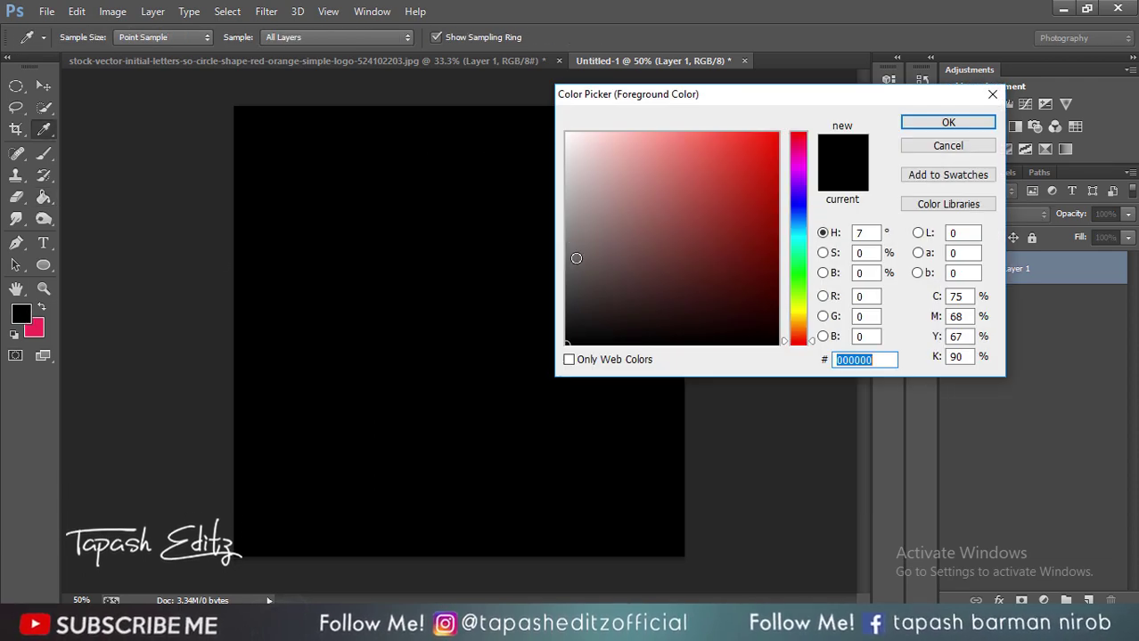
click(562, 268)
click(921, 129)
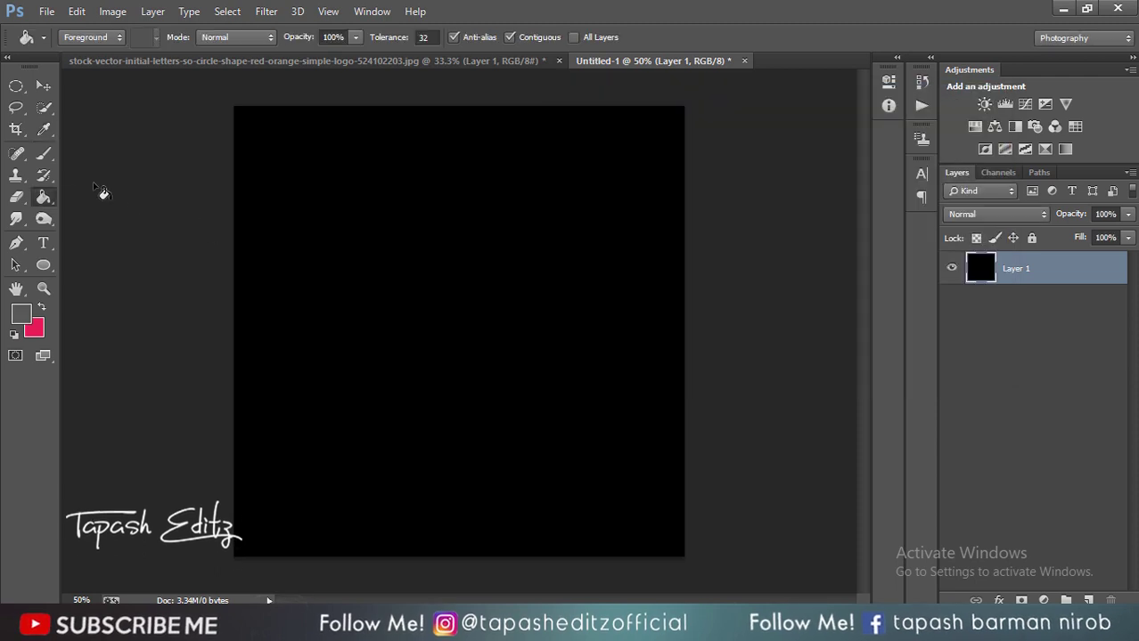
On a new layer, paint a soft grey spot with a 900 px soft brush.
right_click(44, 153)
click(107, 149)
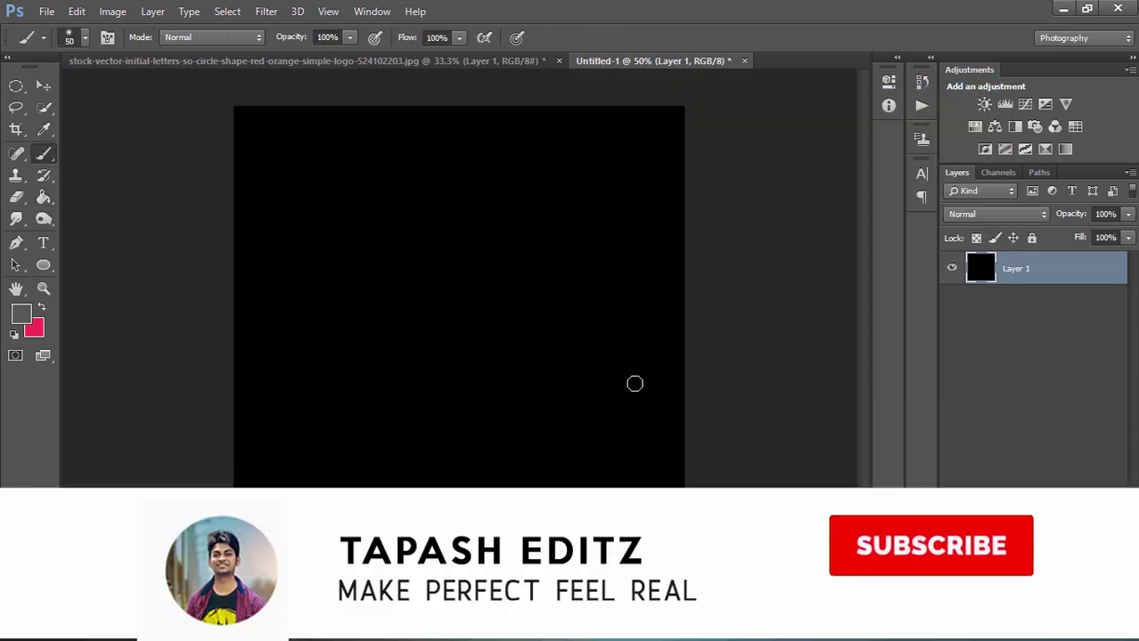
key(bracketright)
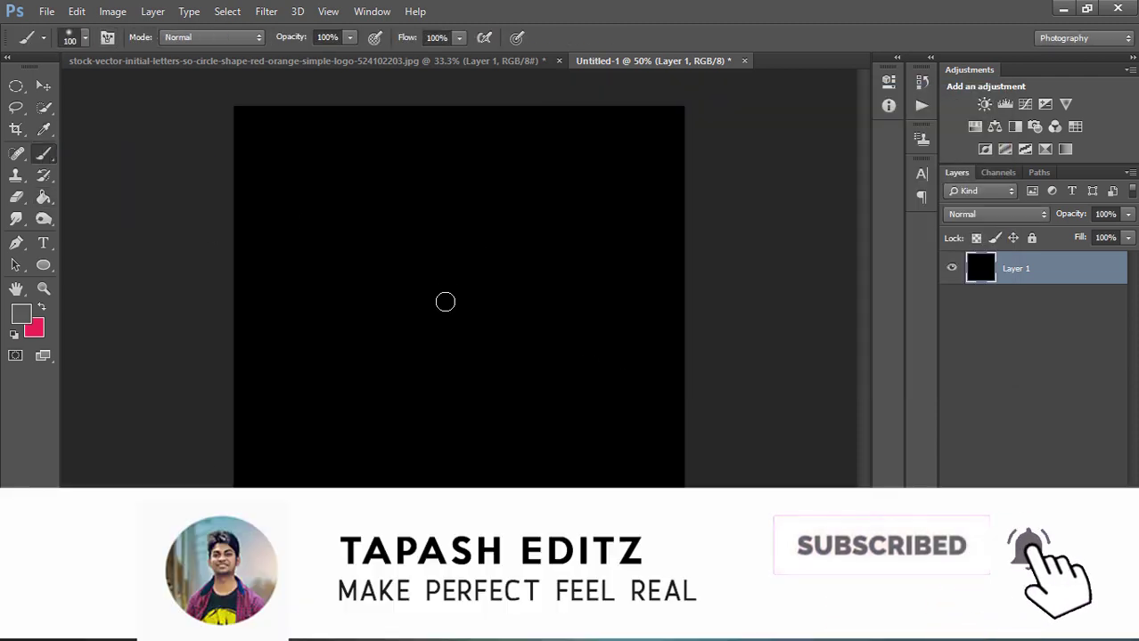
key(bracketright)
key(bracketright)
key(bracketright)
key(bracketright)
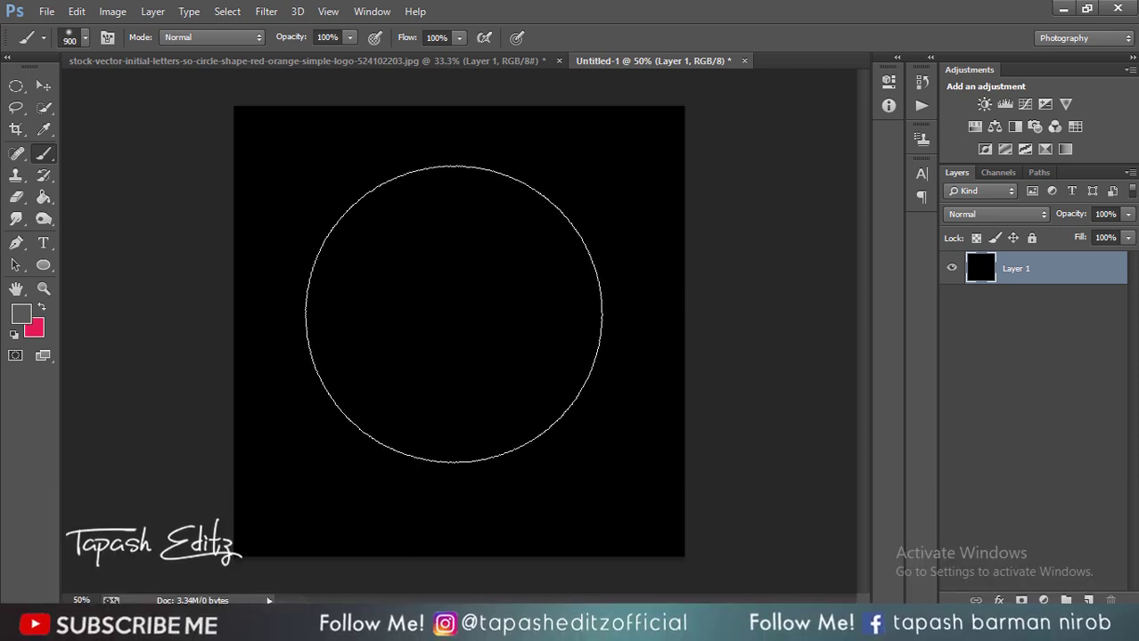
click(1088, 600)
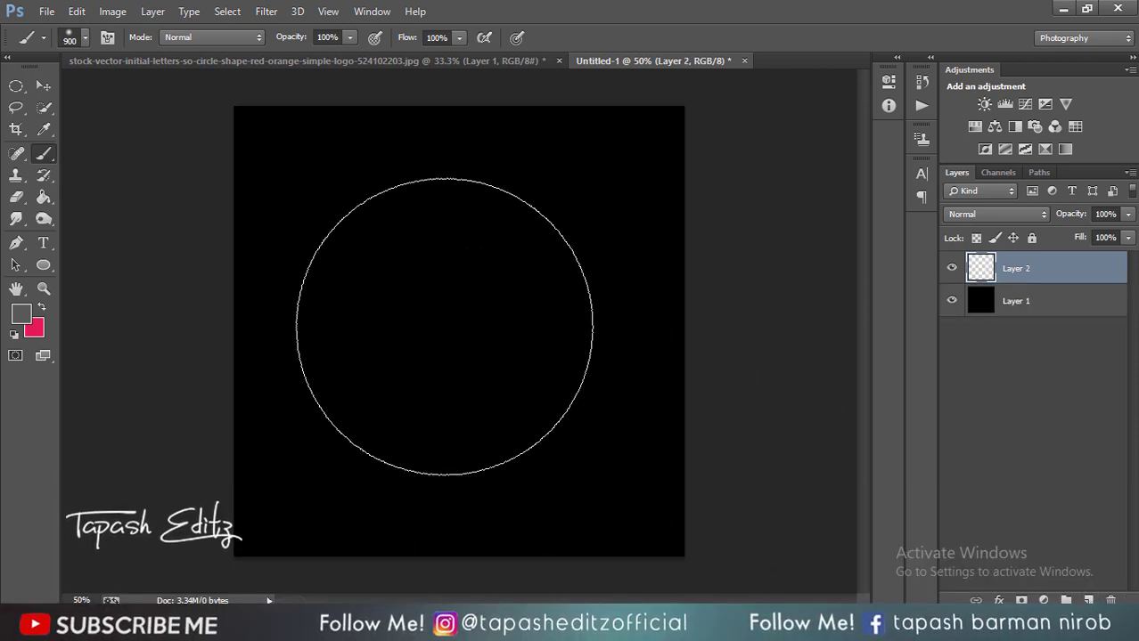
click(419, 325)
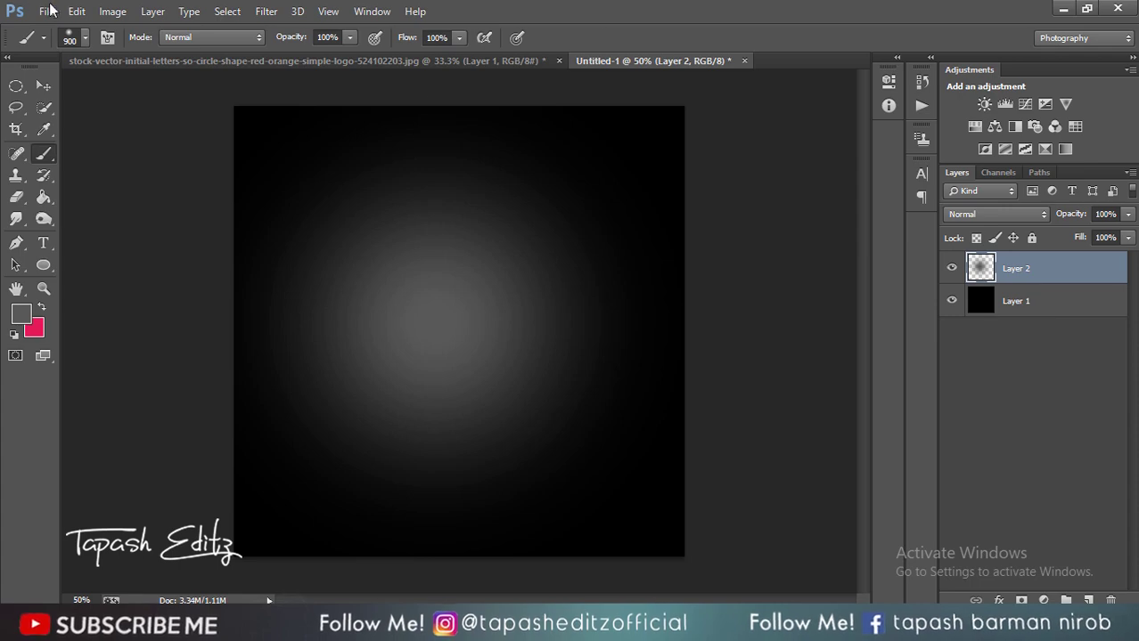
click(76, 11)
click(89, 27)
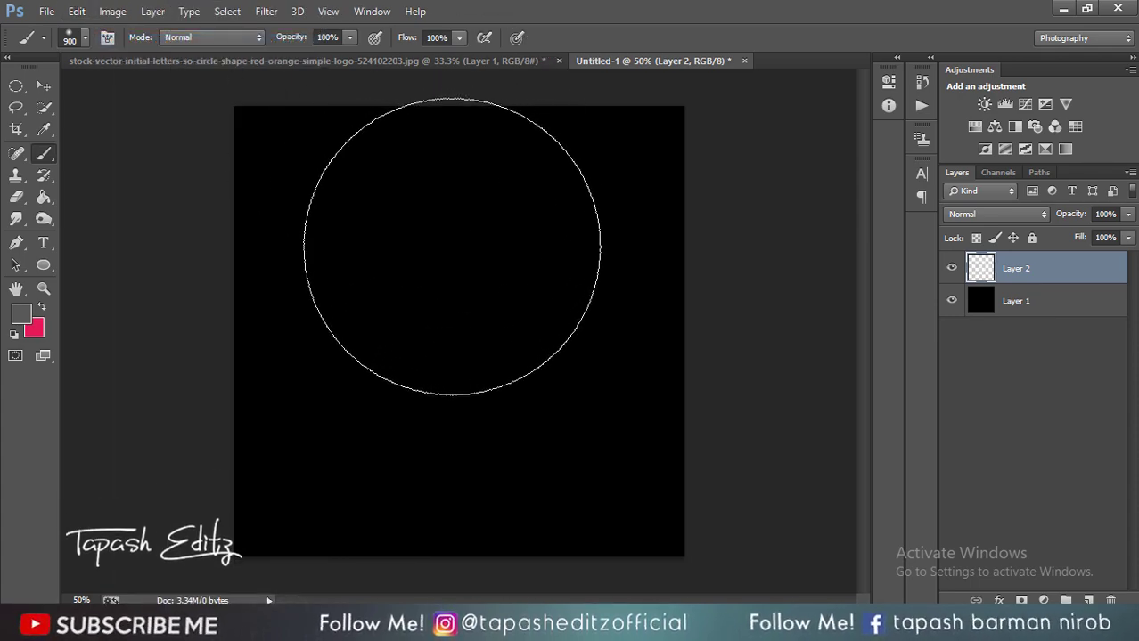
click(452, 246)
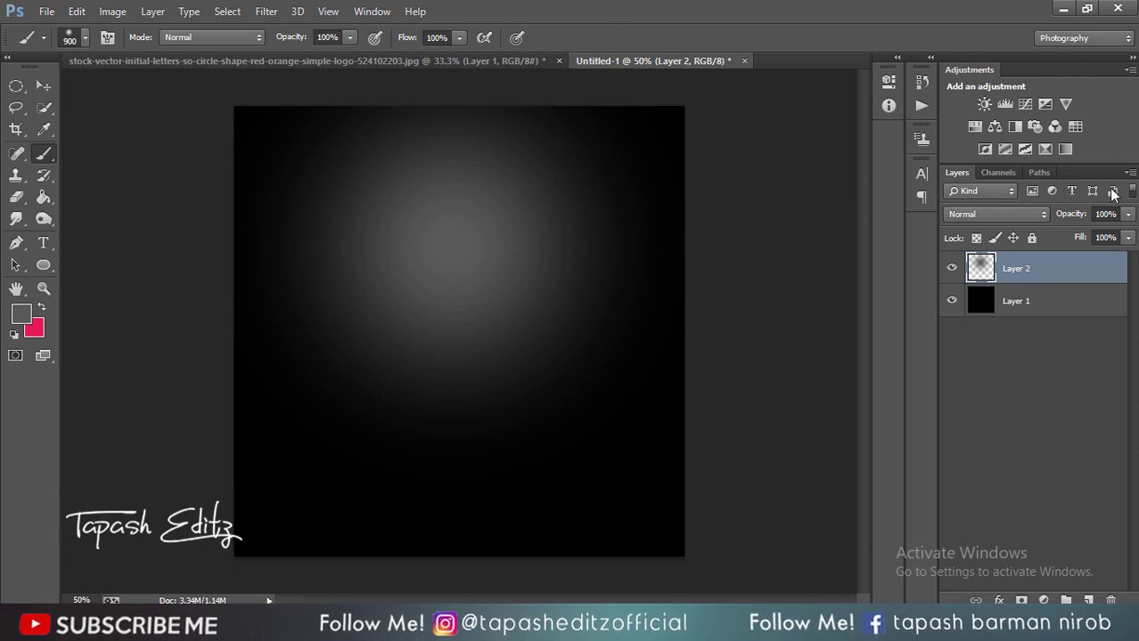
Set the glow to 80% opacity, move it lower and stretch it to 112.99% height.
click(1127, 213)
drag(1117, 236, 1115, 236)
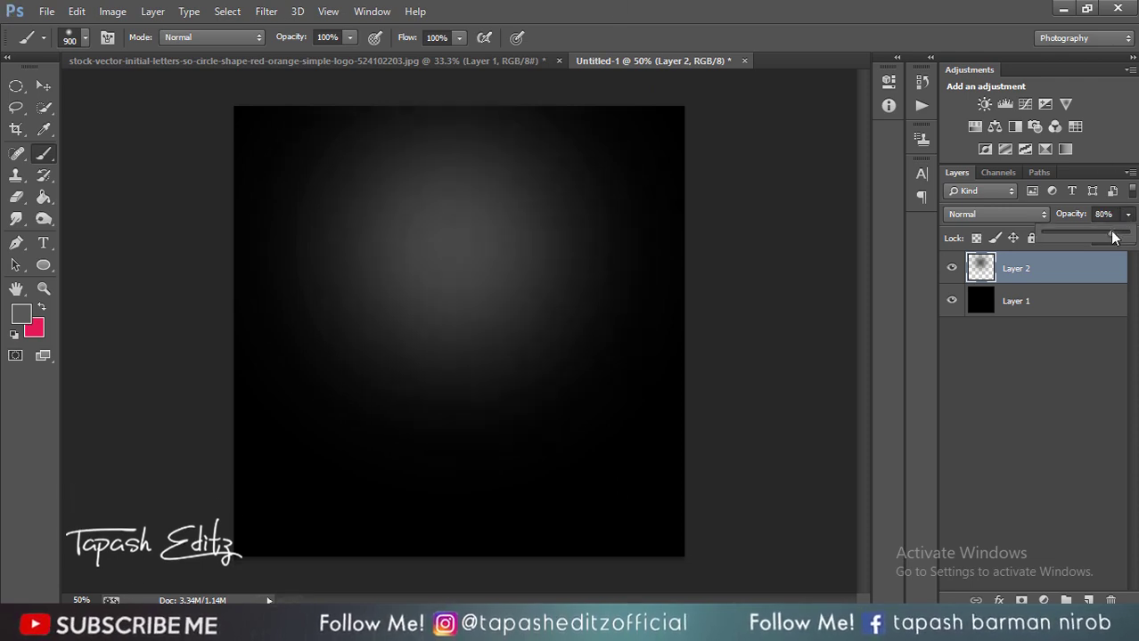
key(v)
drag(399, 199, 408, 262)
click(199, 37)
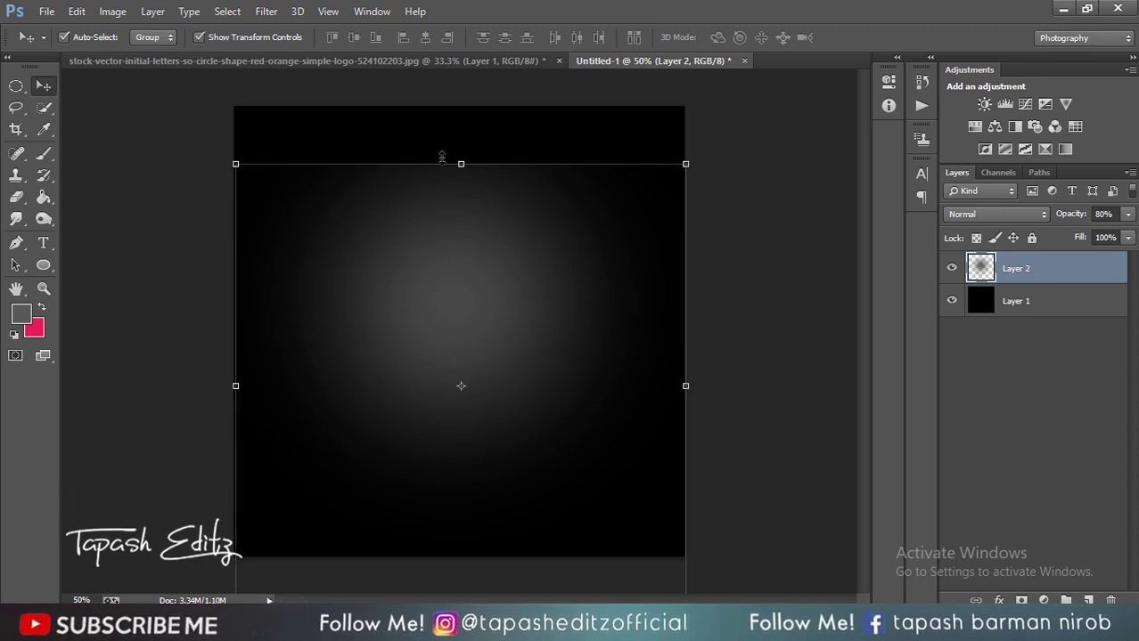
drag(448, 164, 448, 107)
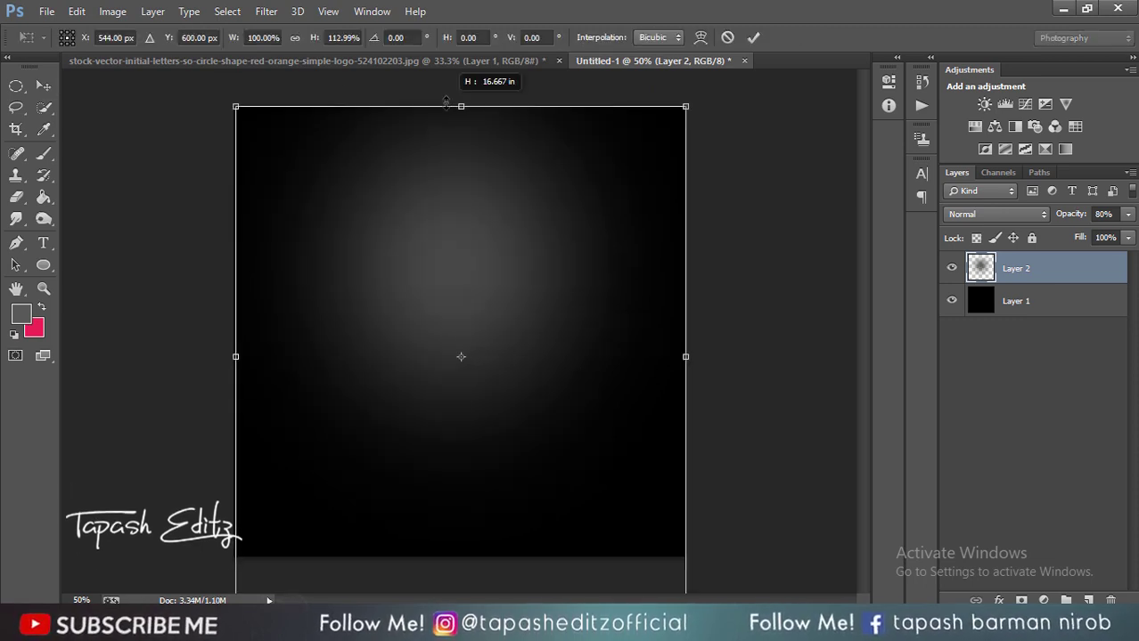
click(753, 37)
click(265, 11)
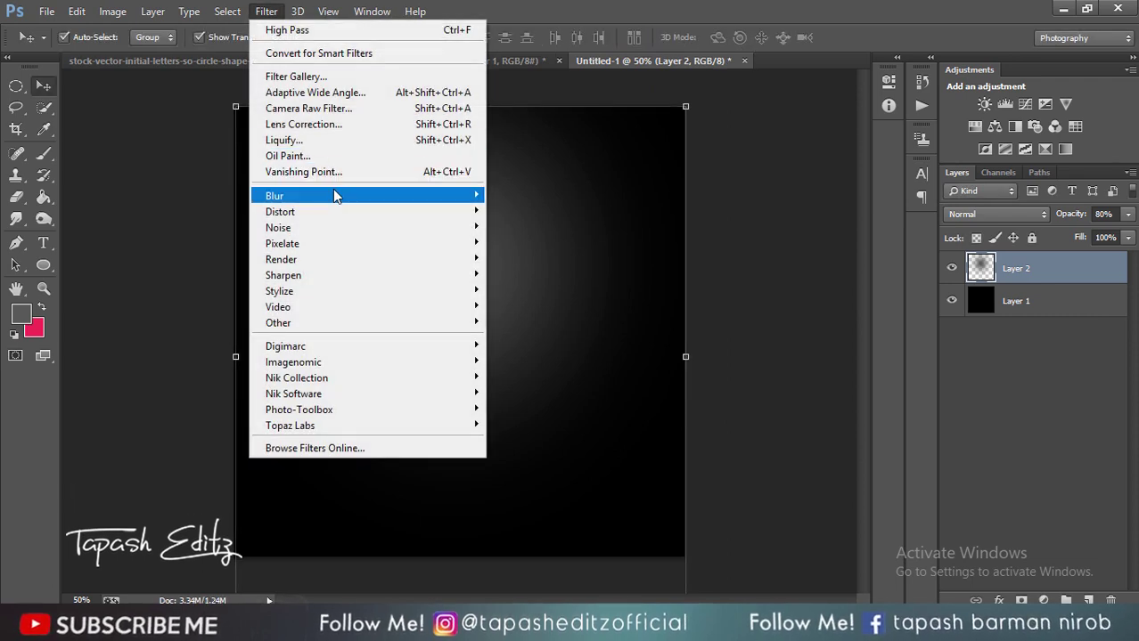
Apply a Gaussian Blur of 66.4 px radius to the grey glow.
mouse_move(274, 195)
click(535, 313)
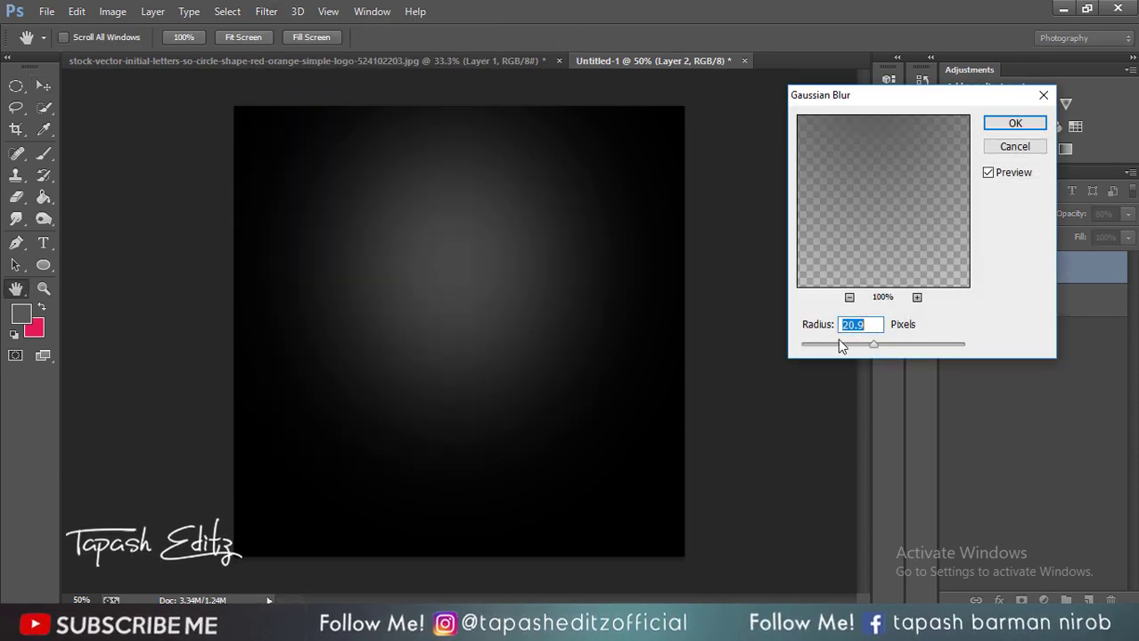
click(915, 346)
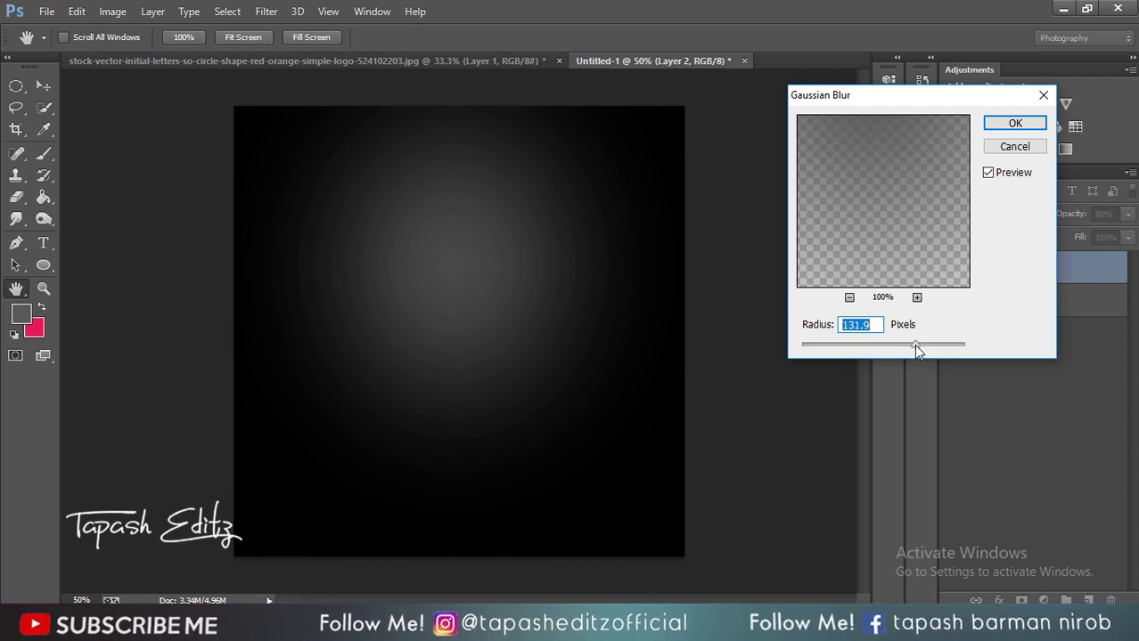
mouse_move(901, 347)
mouse_down()
mouse_move(841, 345)
mouse_move(896, 346)
mouse_up()
click(1022, 126)
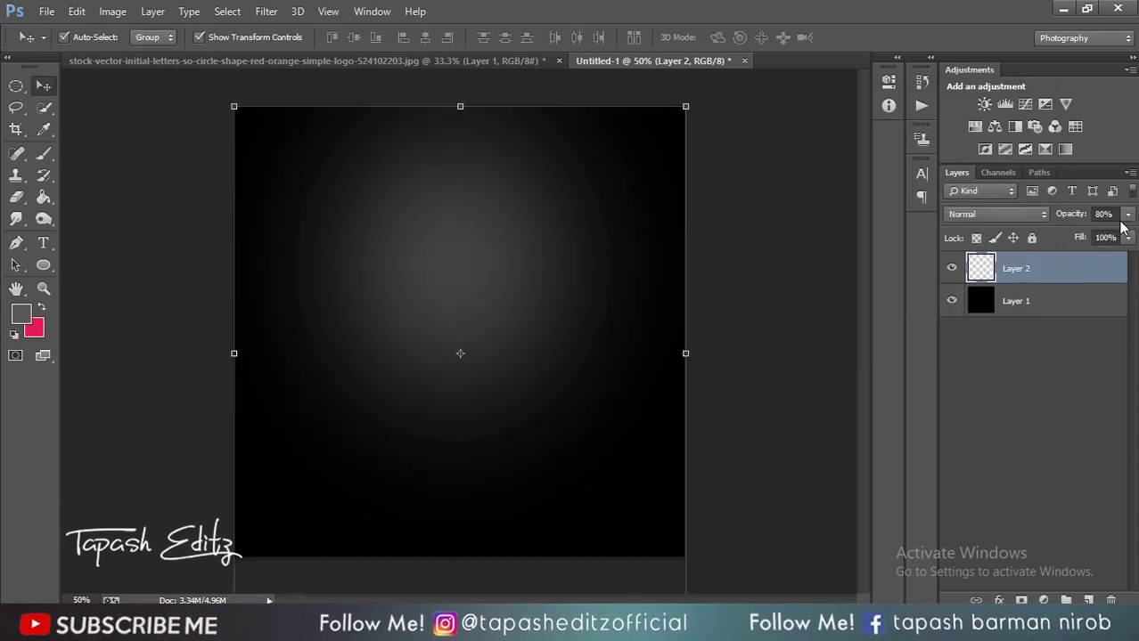
Lower the glow to 65% opacity and enlarge it across the canvas.
mouse_move(1098, 238)
mouse_down()
mouse_move(1078, 239)
mouse_move(1111, 236)
mouse_up()
drag(542, 285, 540, 256)
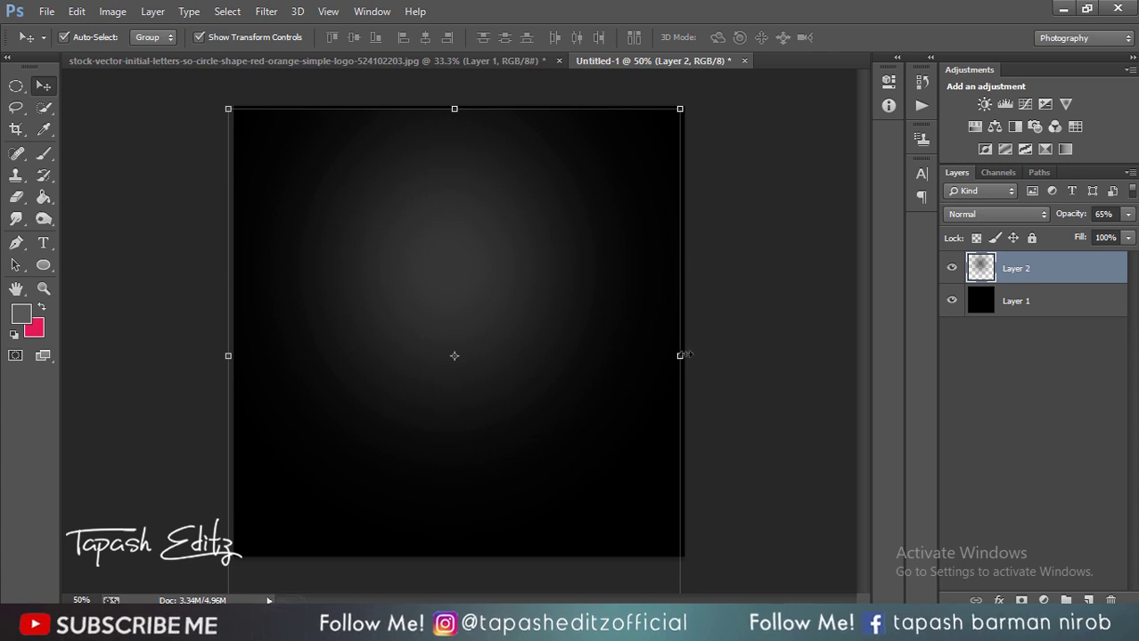
drag(681, 356, 821, 356)
drag(230, 355, 140, 355)
drag(459, 269, 441, 308)
drag(463, 148, 461, 14)
drag(503, 218, 506, 298)
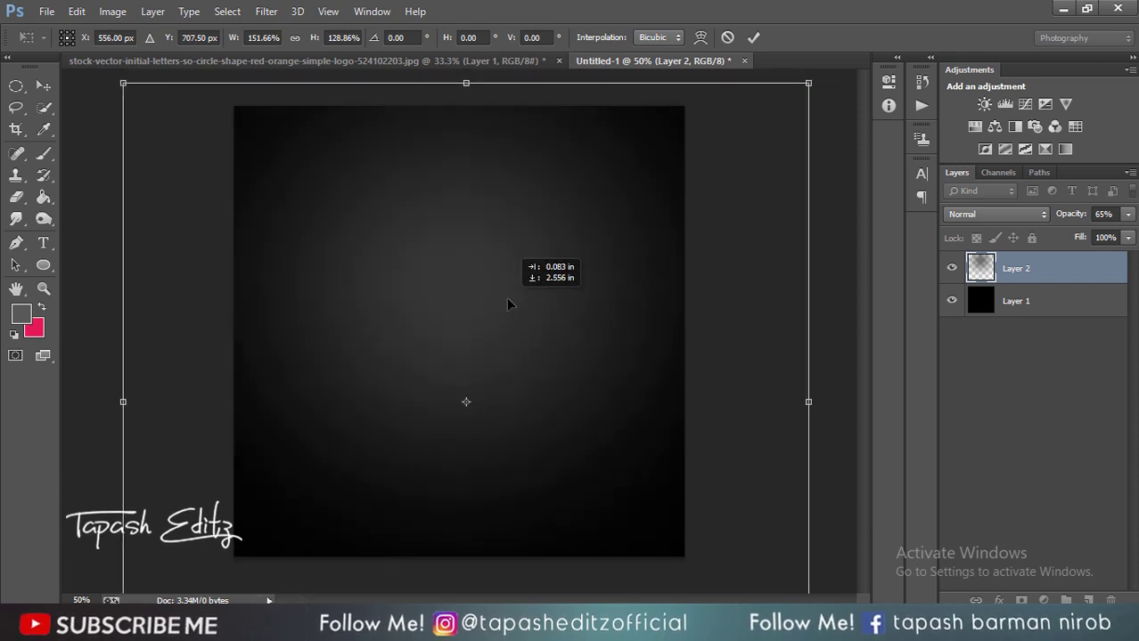
click(754, 37)
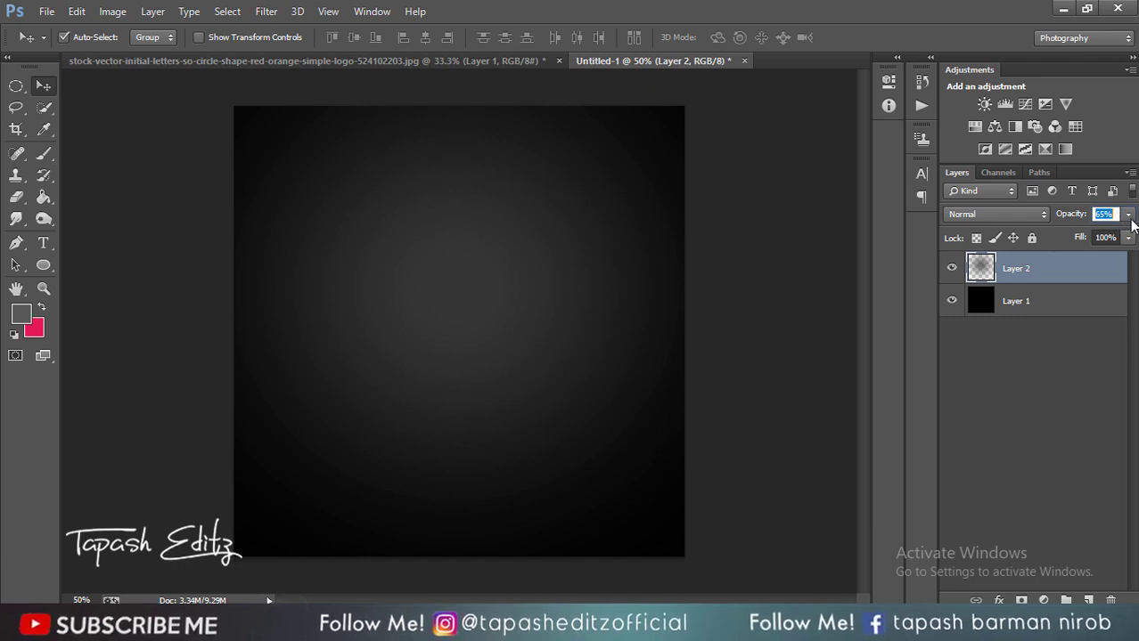
Dim the glow to 51% opacity and merge it down into the black background.
drag(1105, 237, 1087, 237)
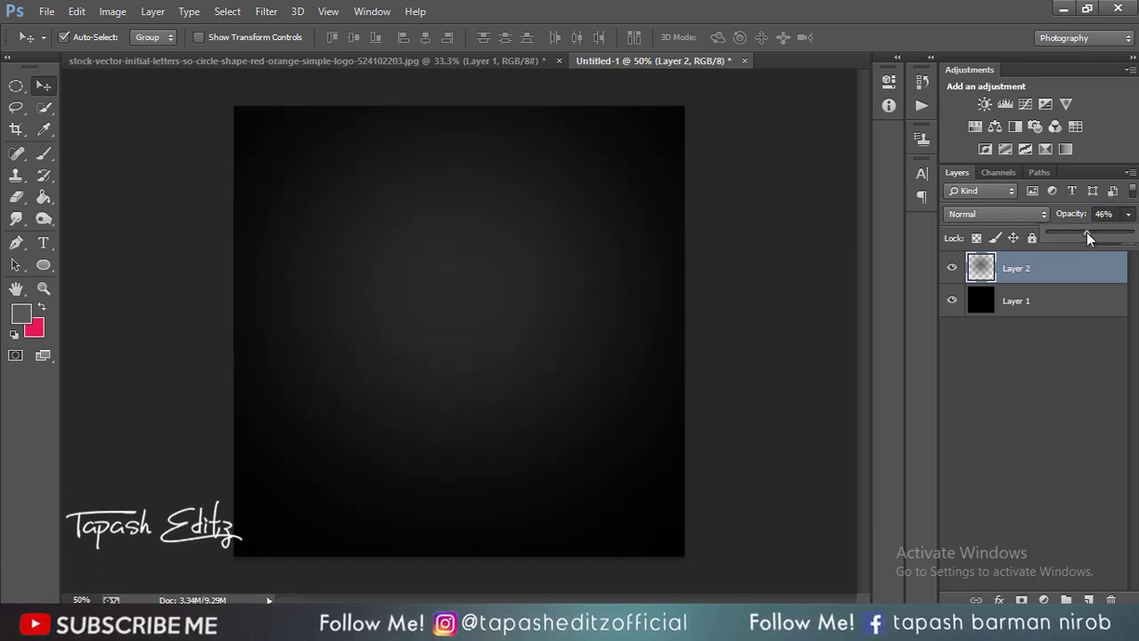
right_click(984, 284)
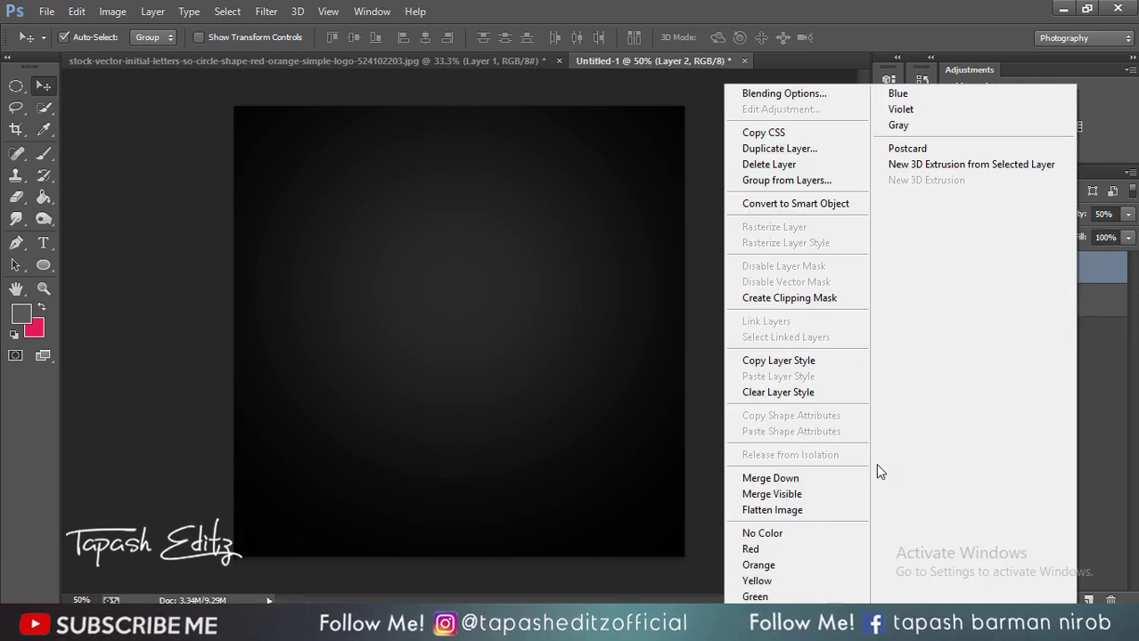
click(833, 477)
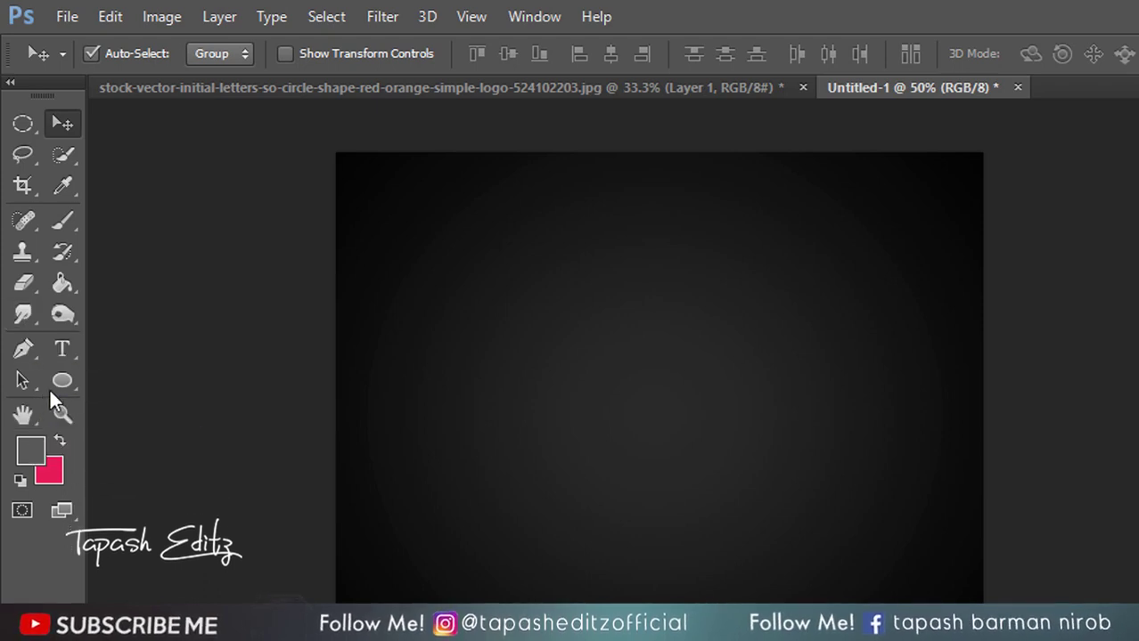
Set up the Ellipse Tool with a white fill and no stroke.
drag(70, 385, 191, 408)
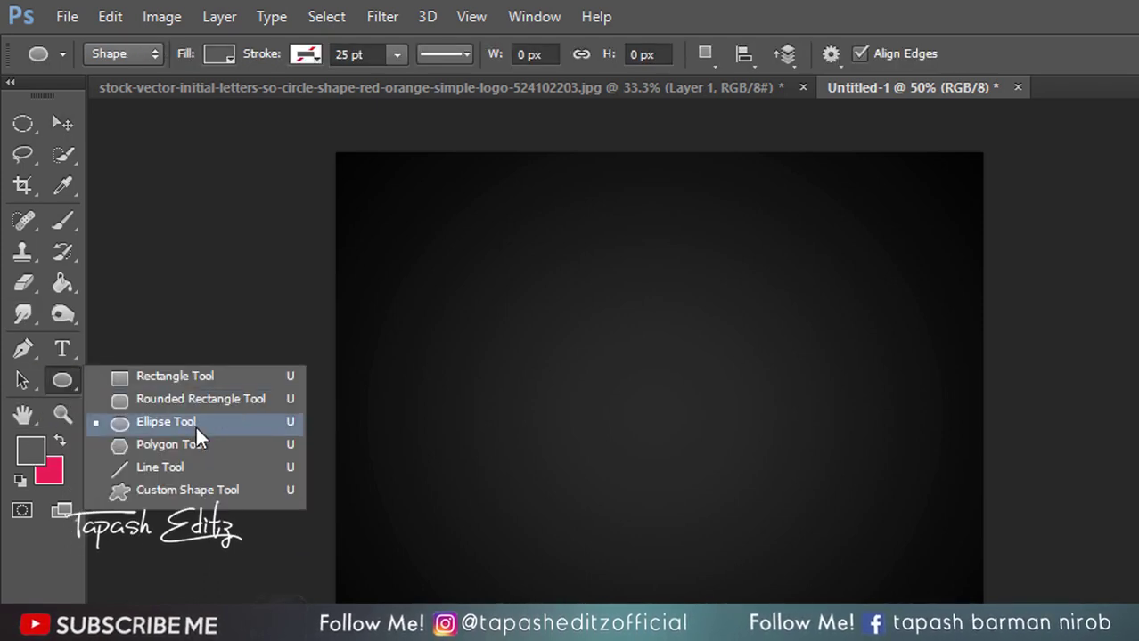
click(178, 426)
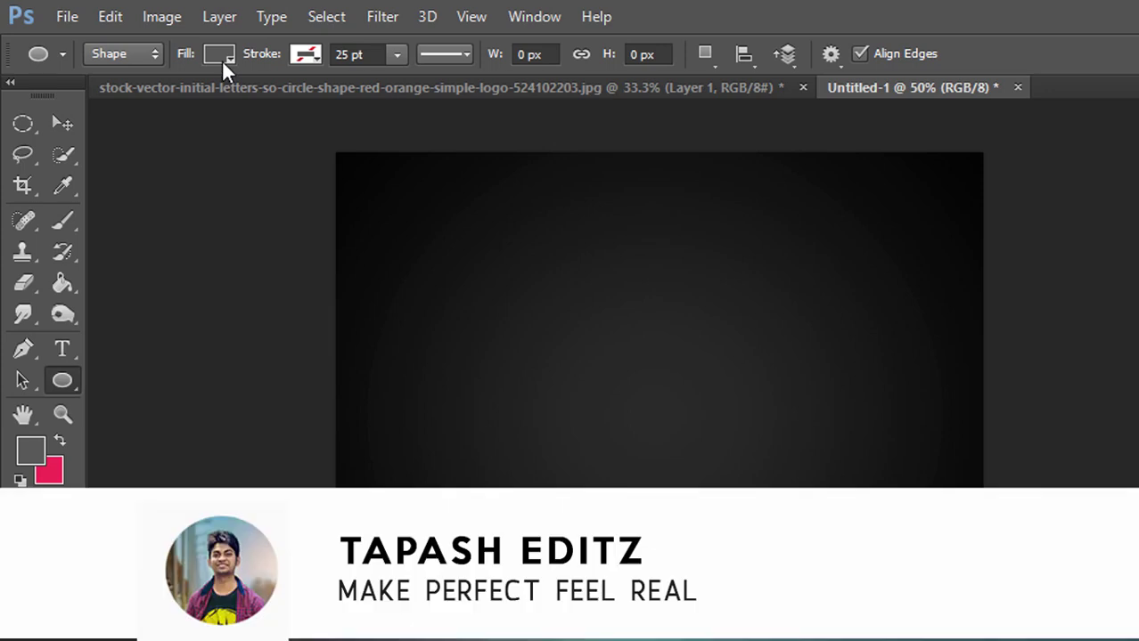
click(221, 57)
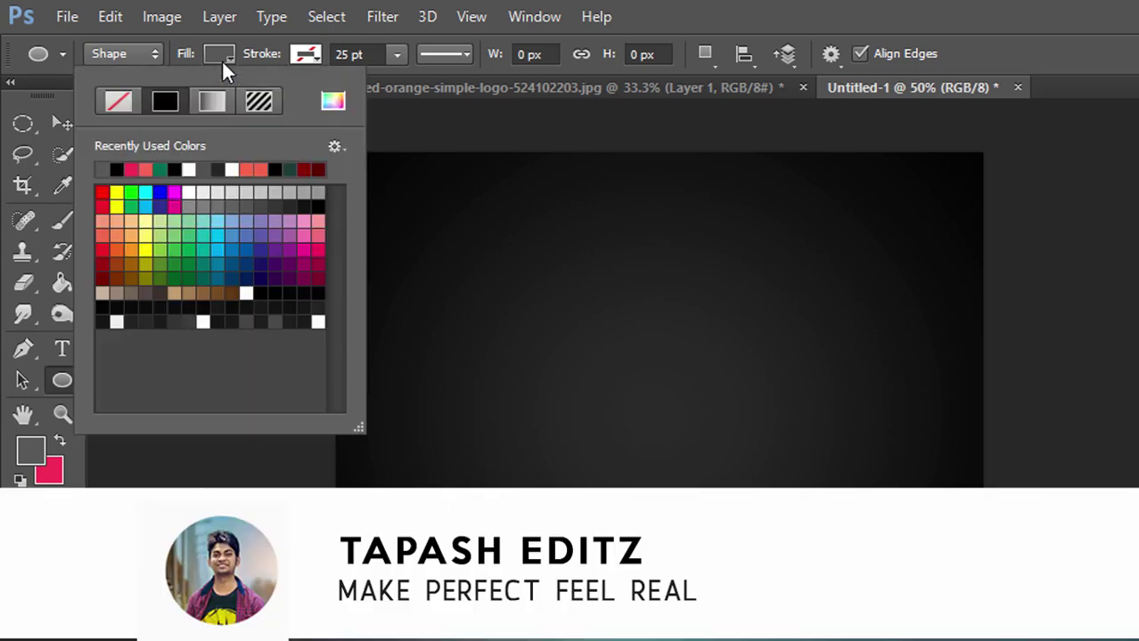
click(187, 170)
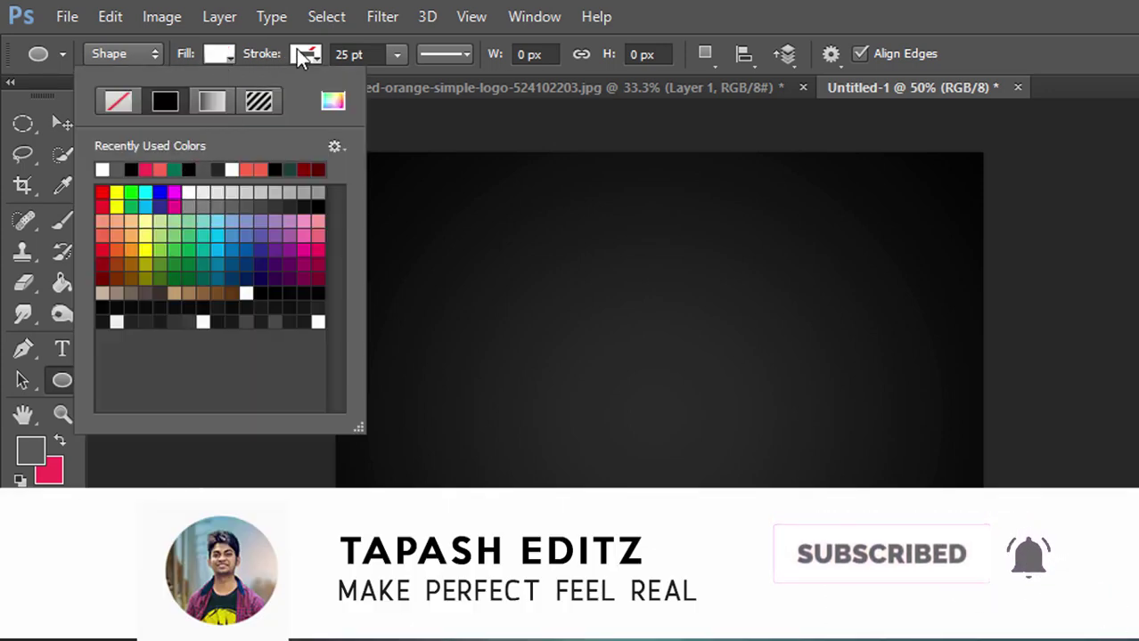
click(296, 49)
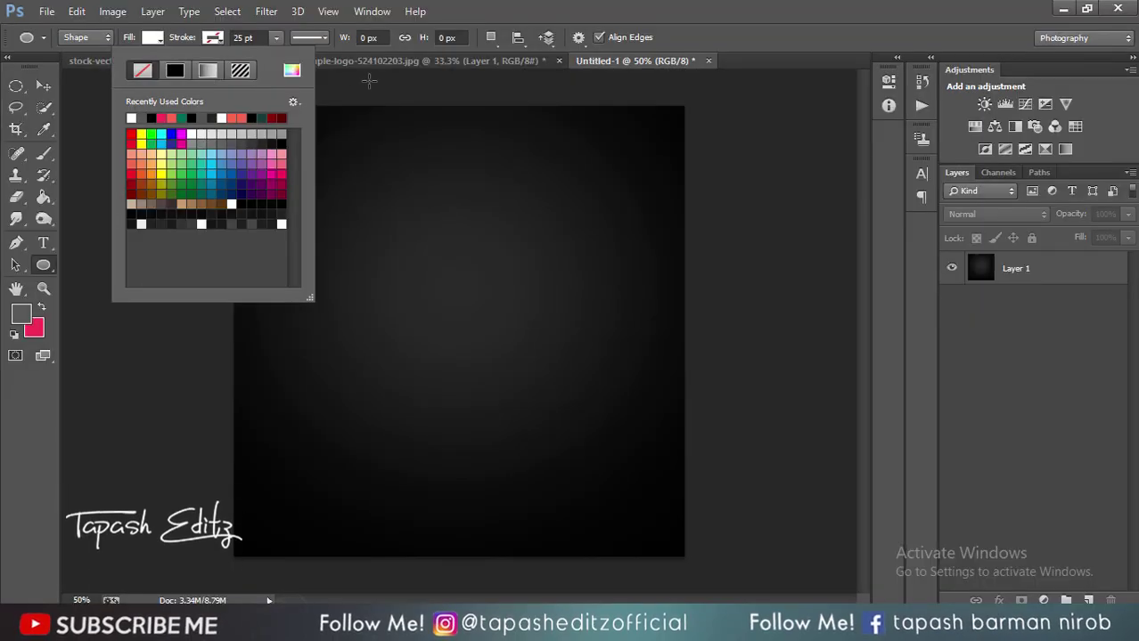
click(621, 239)
click(533, 258)
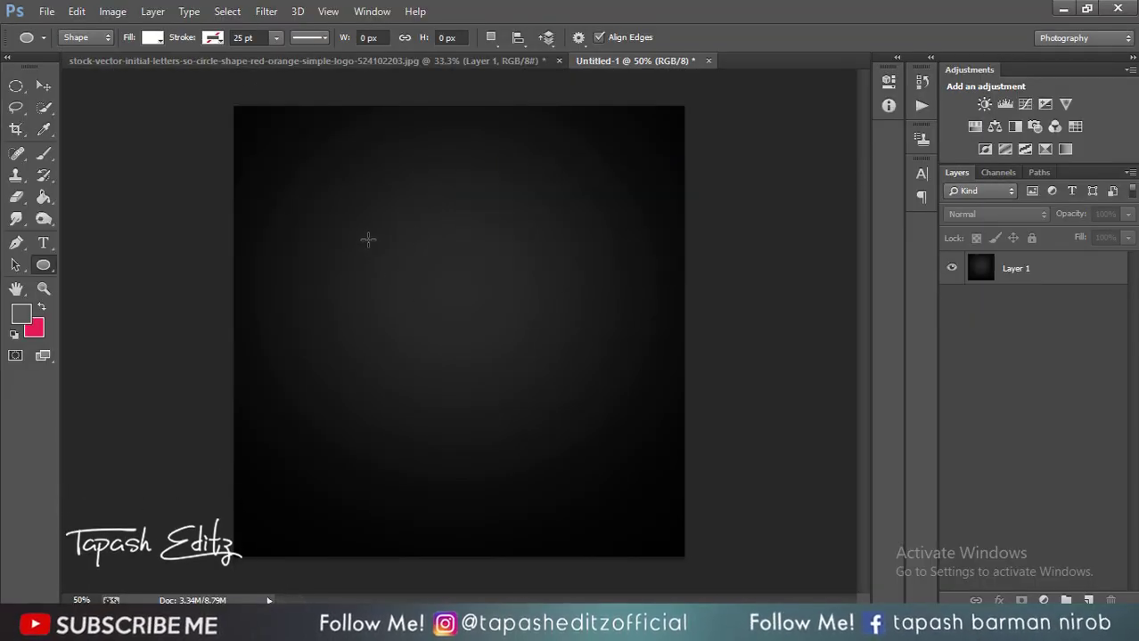
Draw a roughly 532 × 524 px white circle and centre it on the canvas.
drag(361, 235, 582, 455)
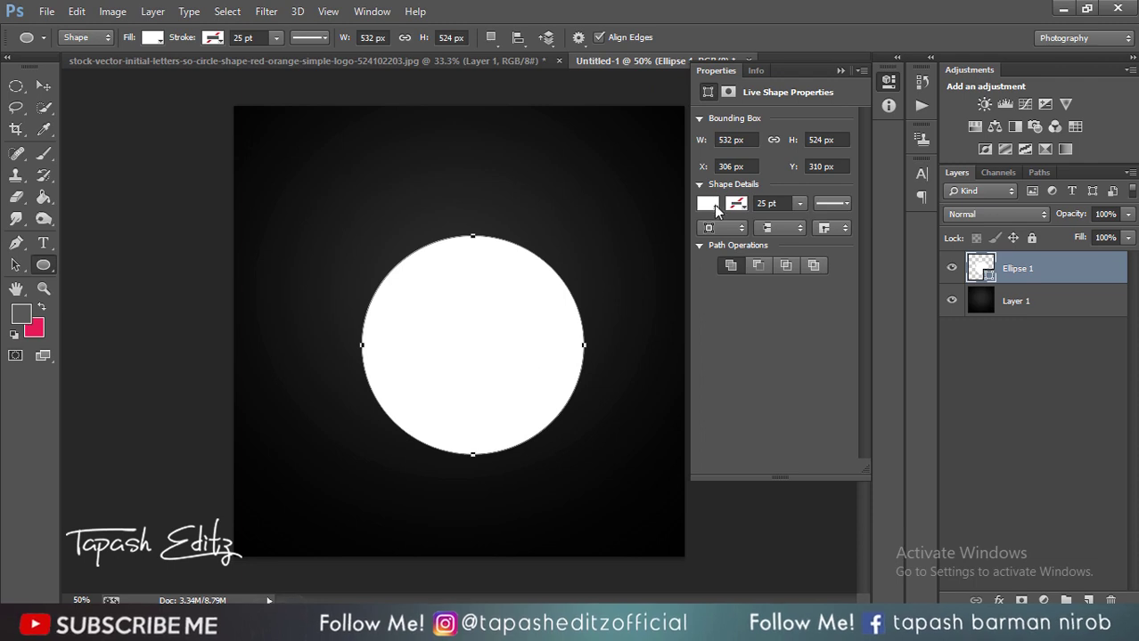
click(837, 72)
key(v)
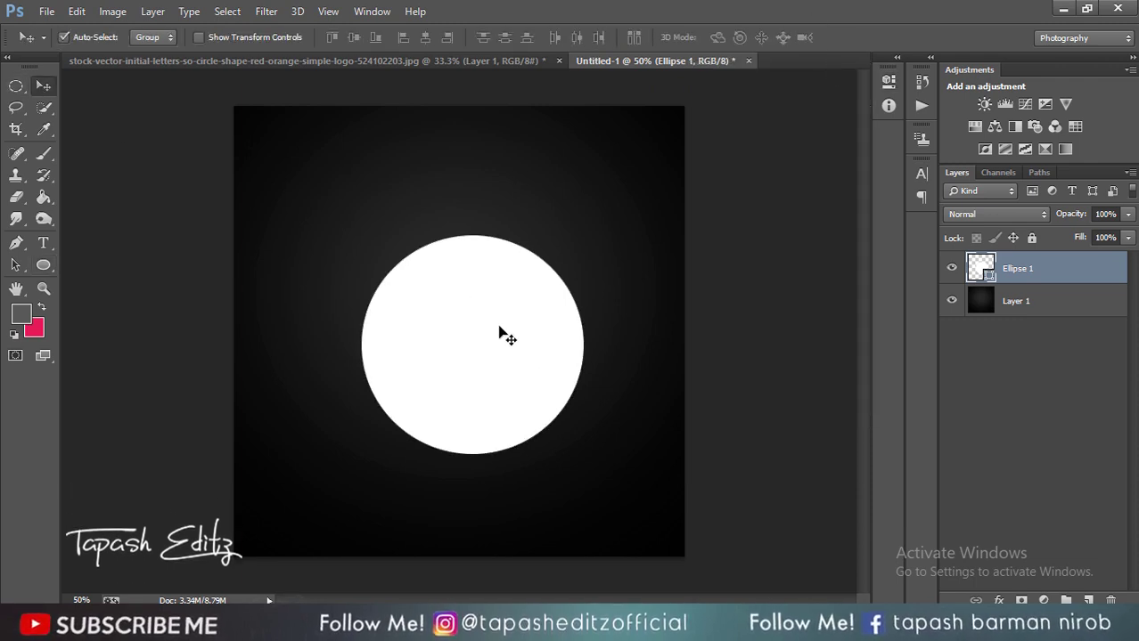
drag(503, 332, 490, 312)
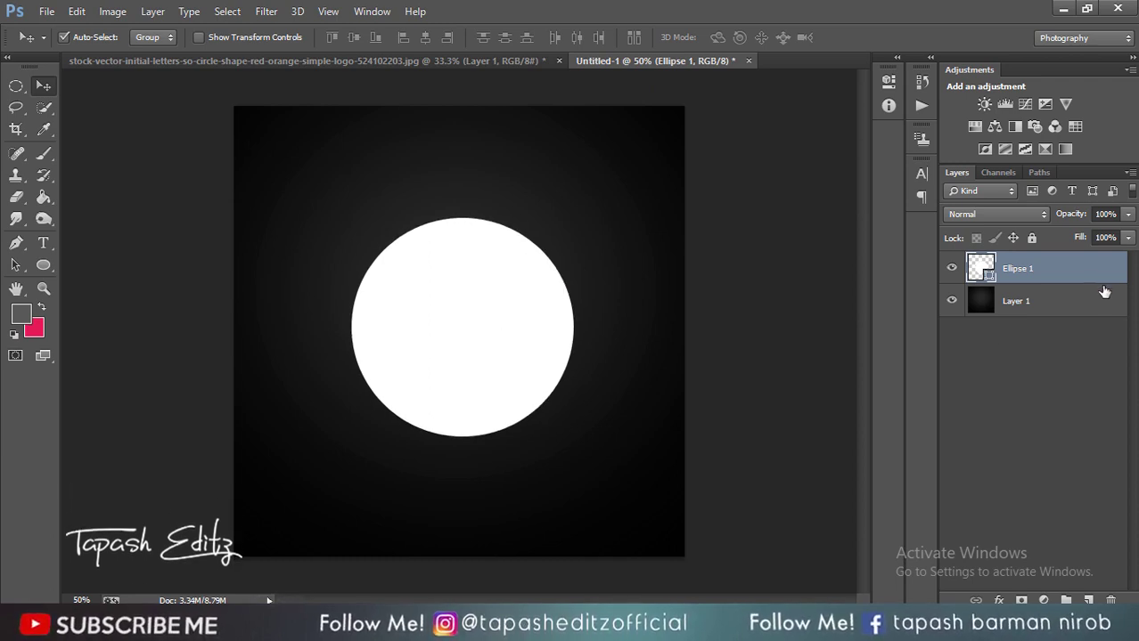
Rasterize Ellipse 1 and add a Gradient Overlay effect to the circle.
right_click(1069, 272)
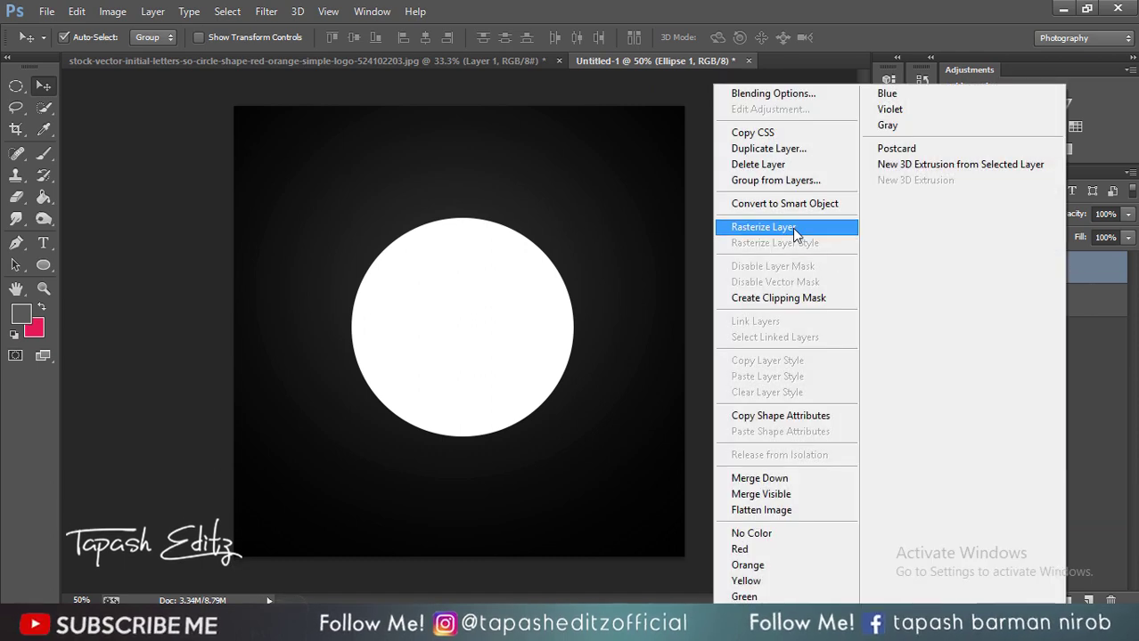
click(792, 228)
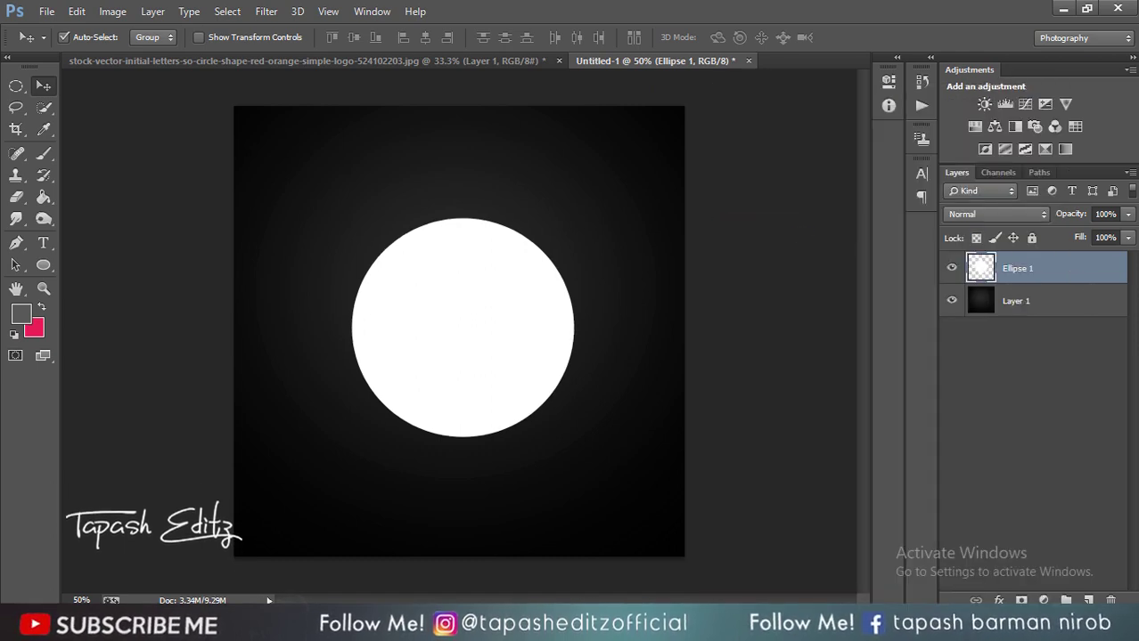
click(999, 601)
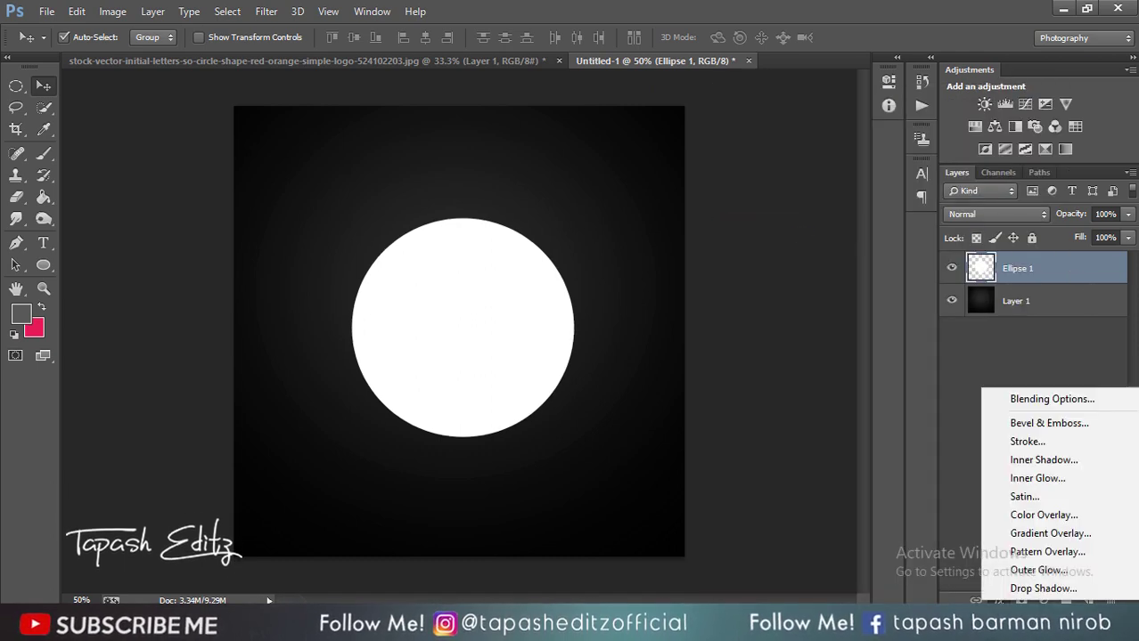
click(1039, 535)
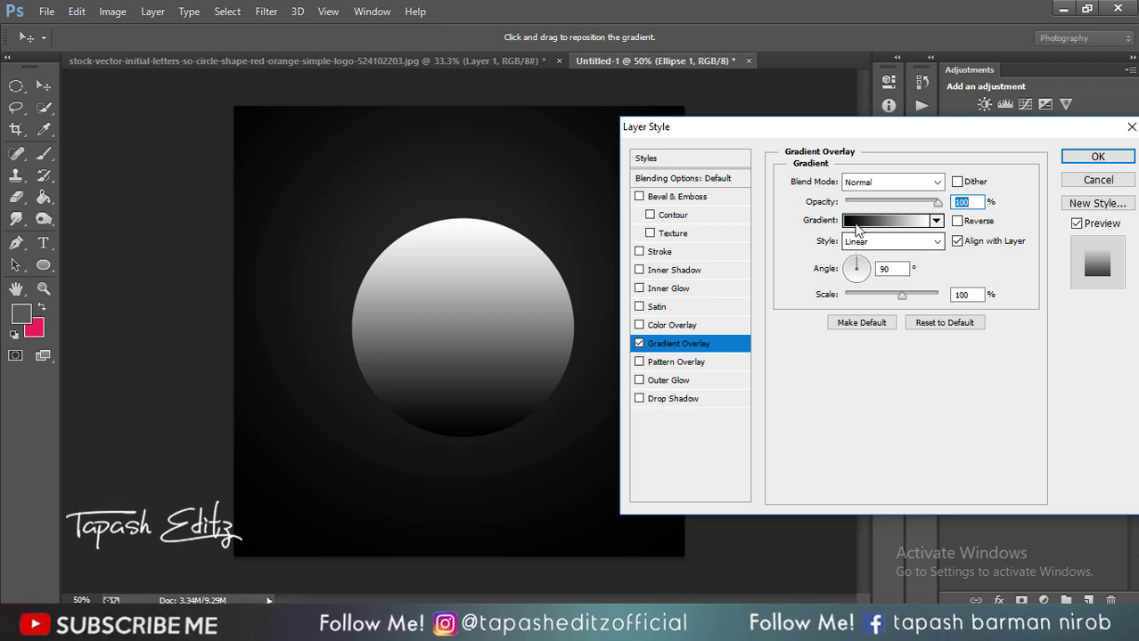
Set the gradient's left colour stop to f86853, pasted from Notepad.
click(858, 223)
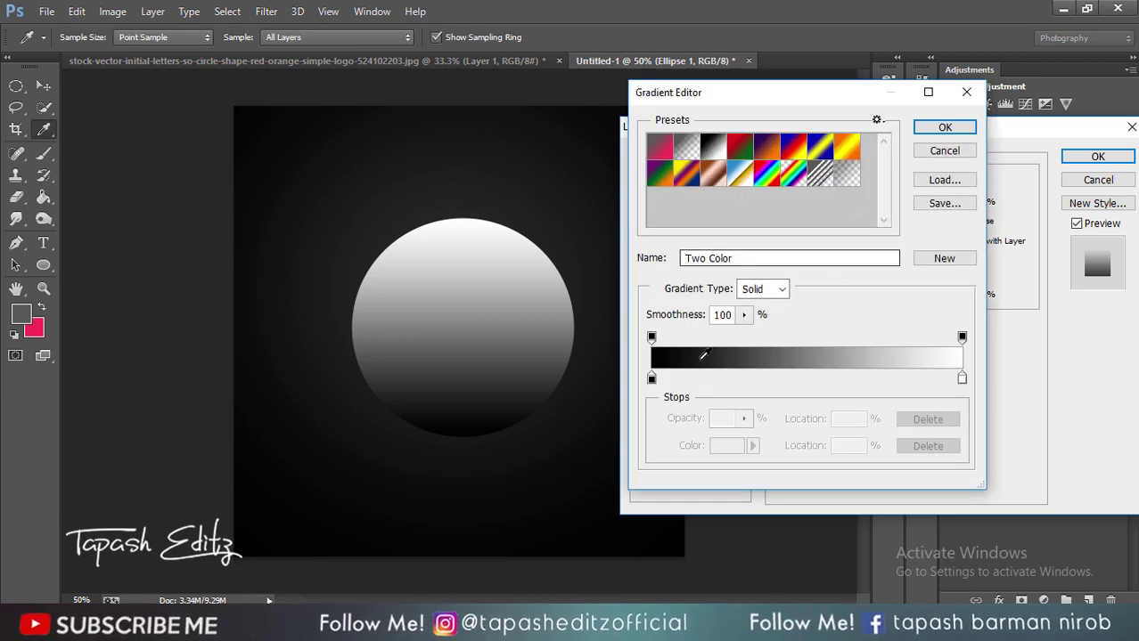
click(652, 379)
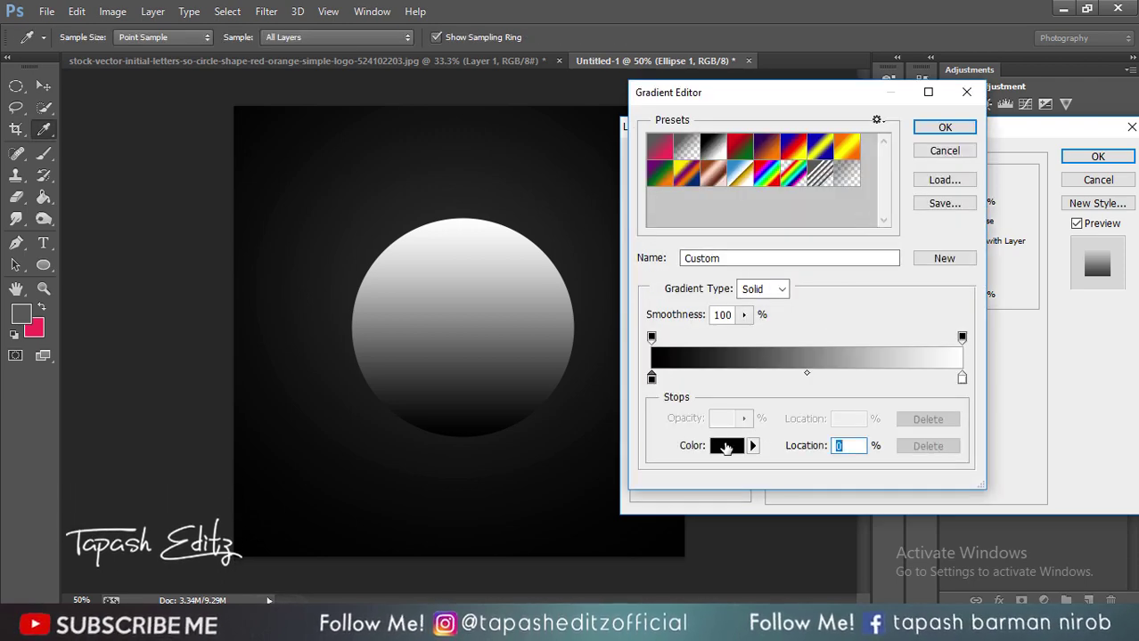
click(726, 446)
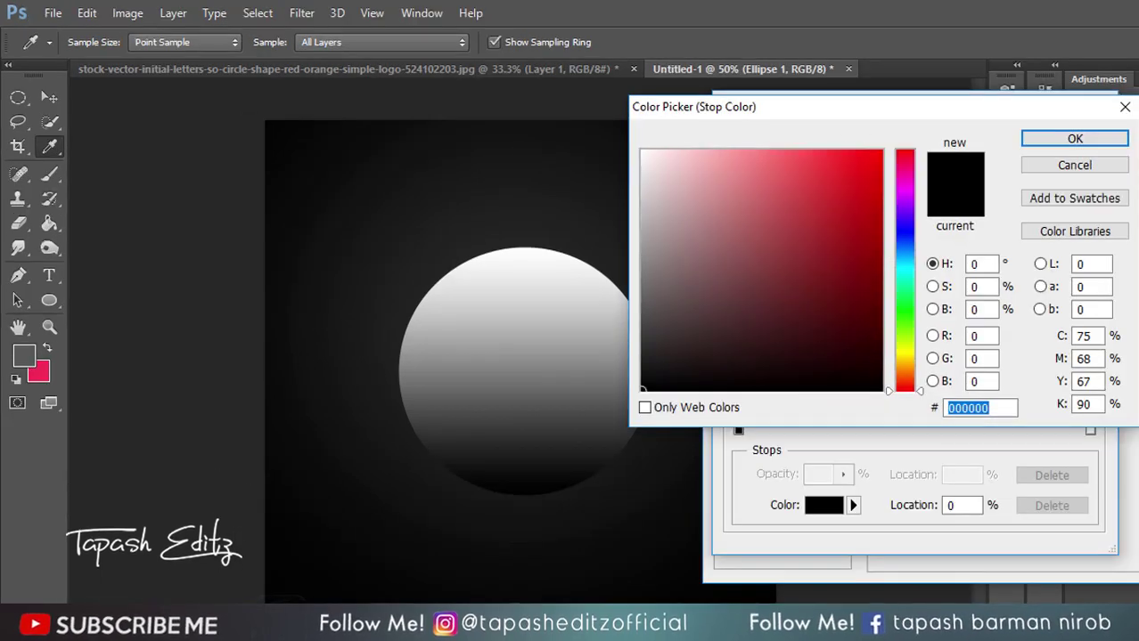
key(alt+Tab)
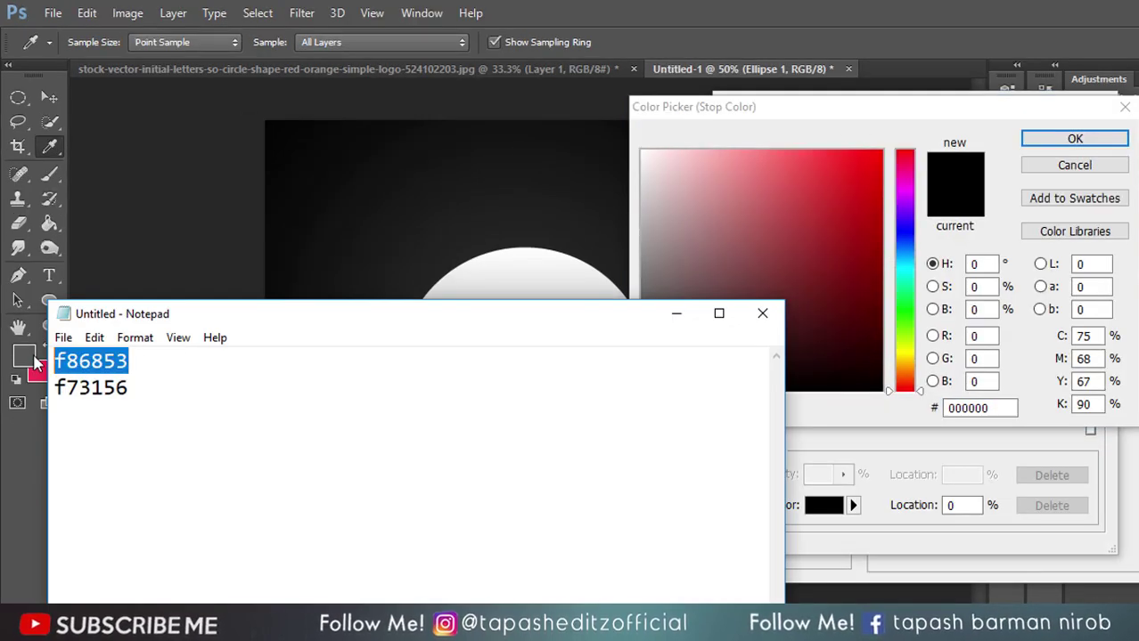
right_click(59, 357)
click(98, 416)
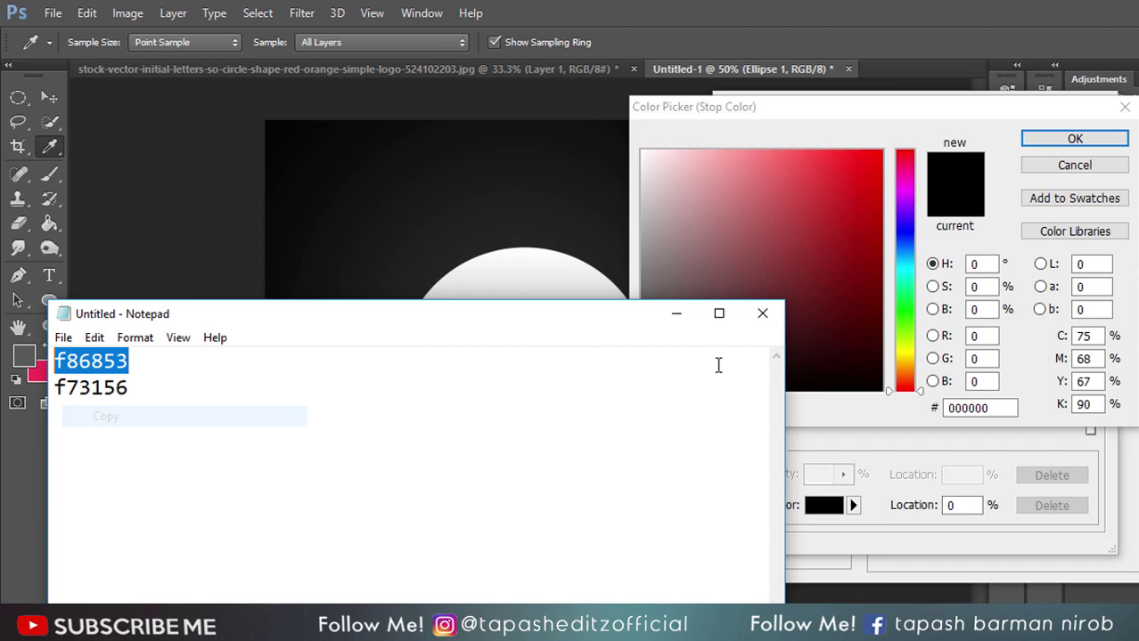
click(664, 322)
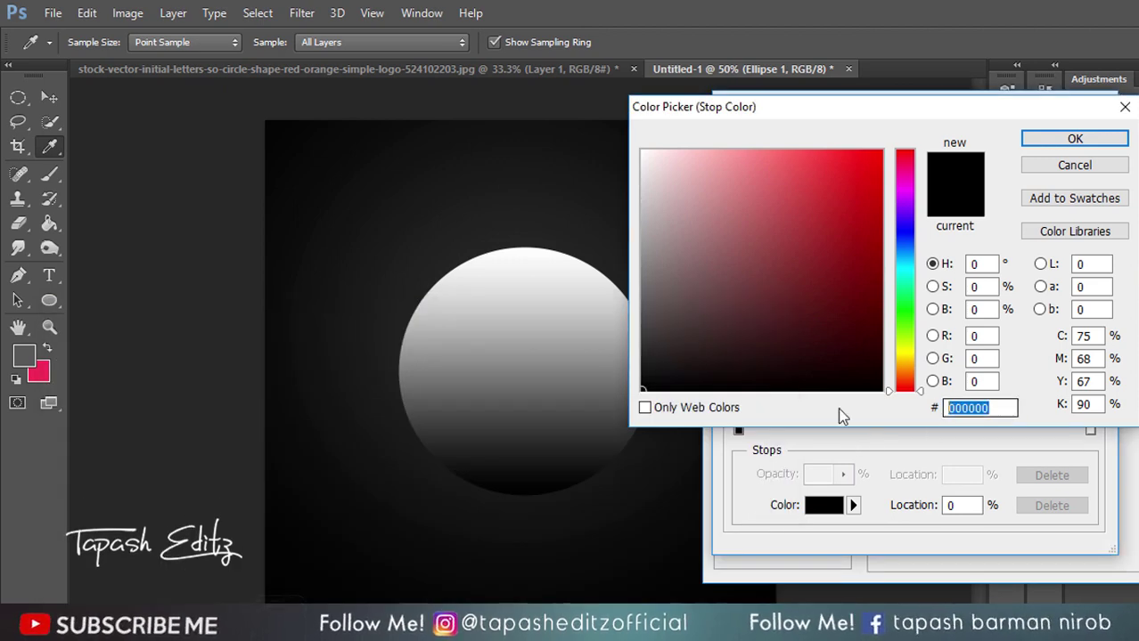
key(ctrl+v)
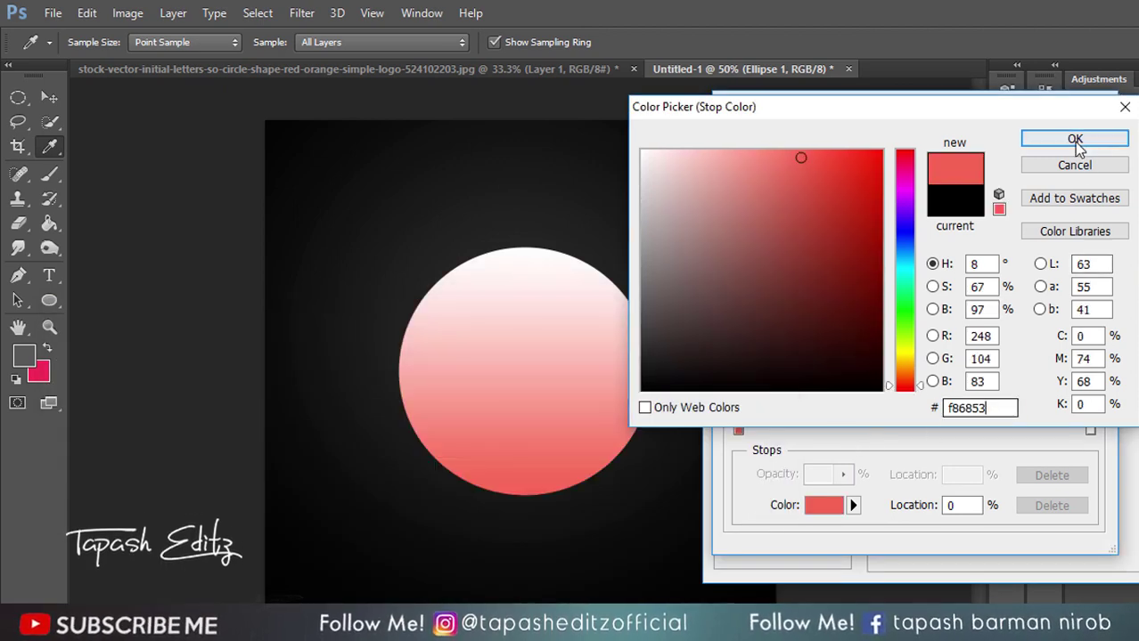
click(1074, 142)
Set the right colour stop to f73156 and apply the gradient overlay.
click(1087, 430)
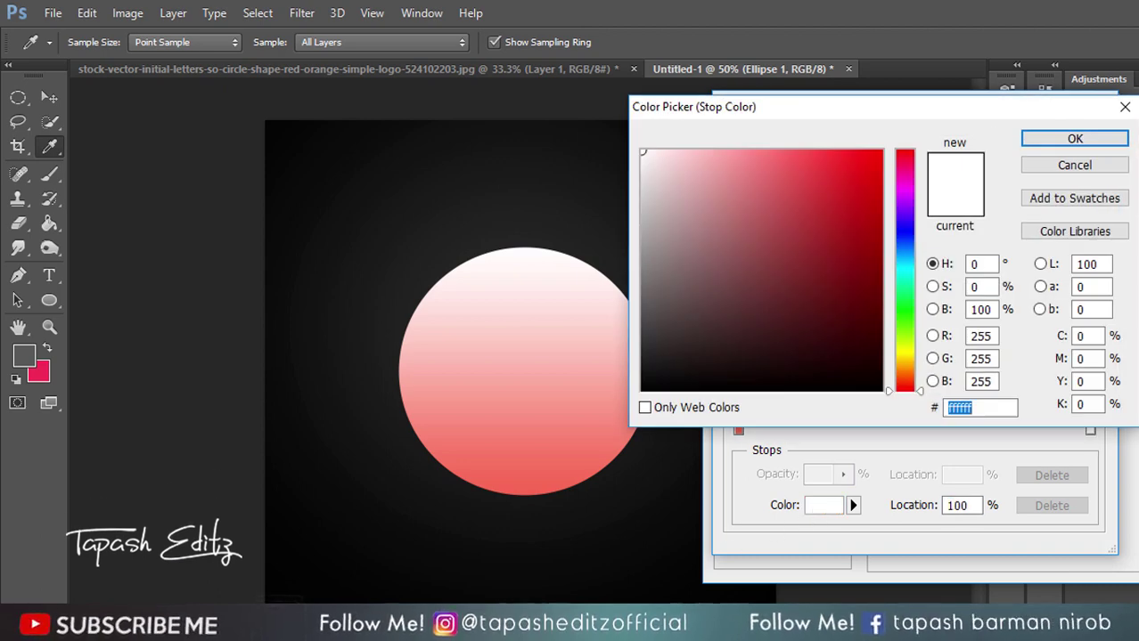
key(alt+Tab)
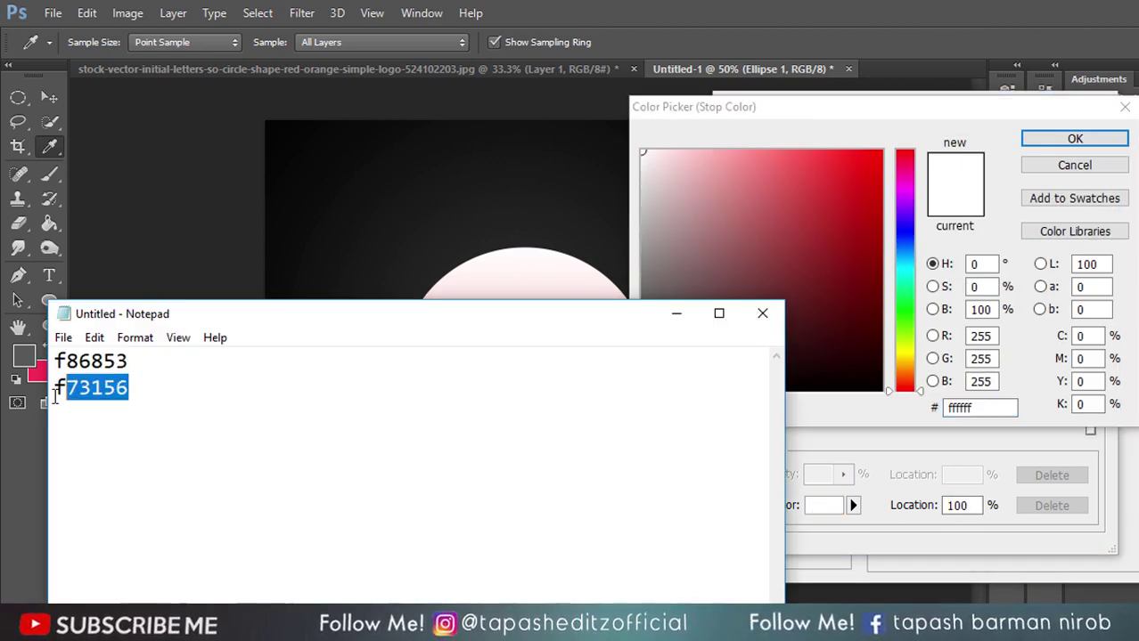
right_click(68, 387)
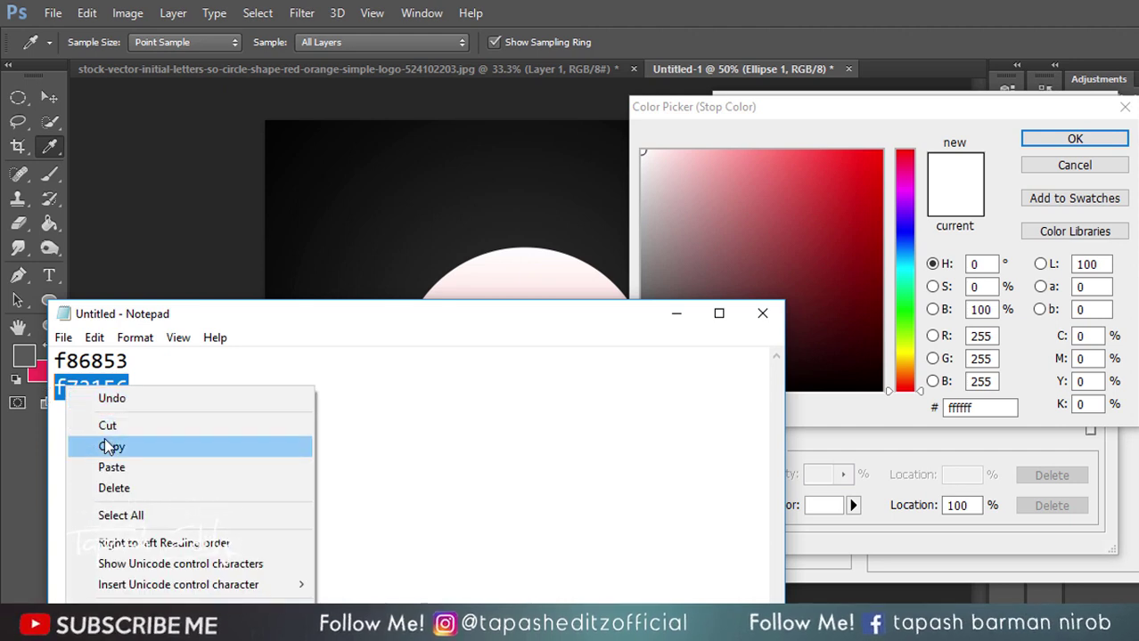
click(105, 445)
click(685, 312)
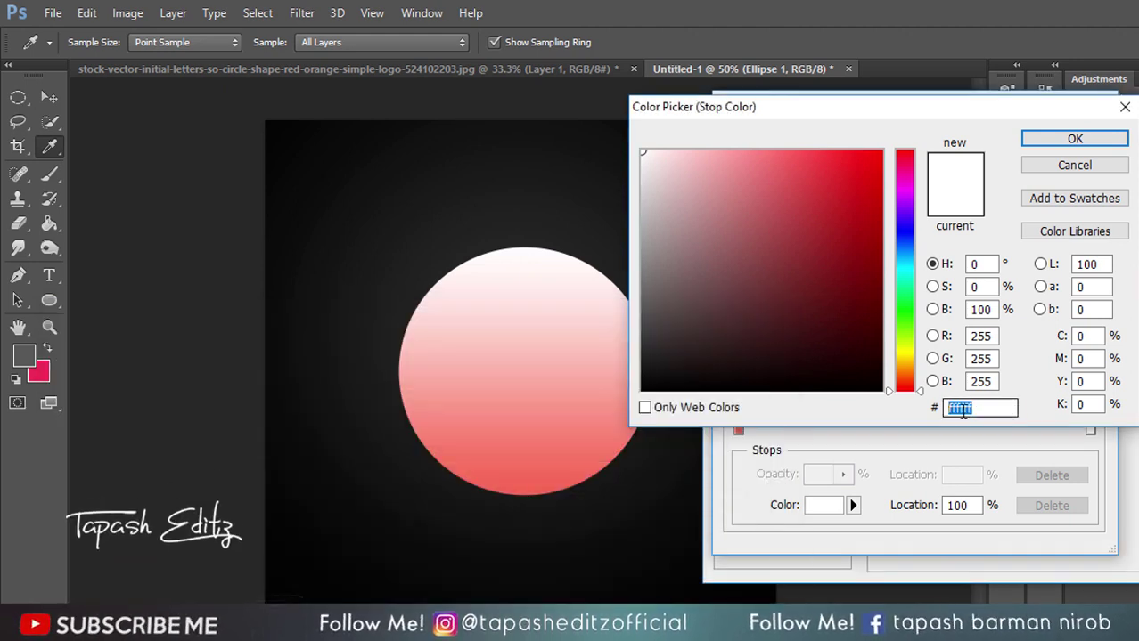
right_click(978, 407)
click(1007, 493)
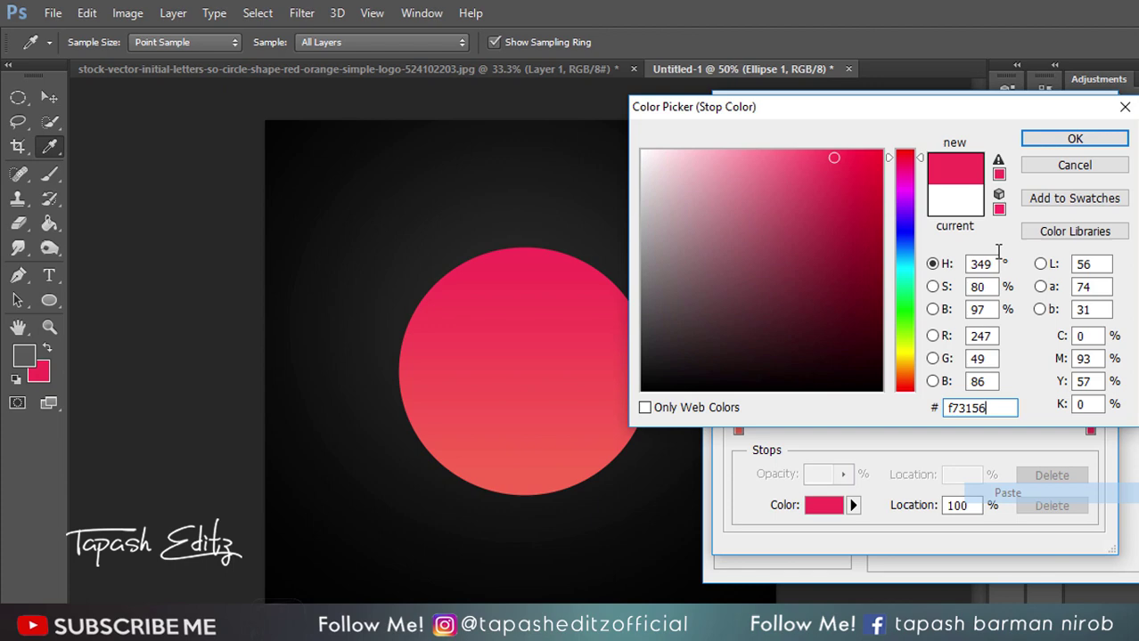
click(1075, 140)
click(1084, 146)
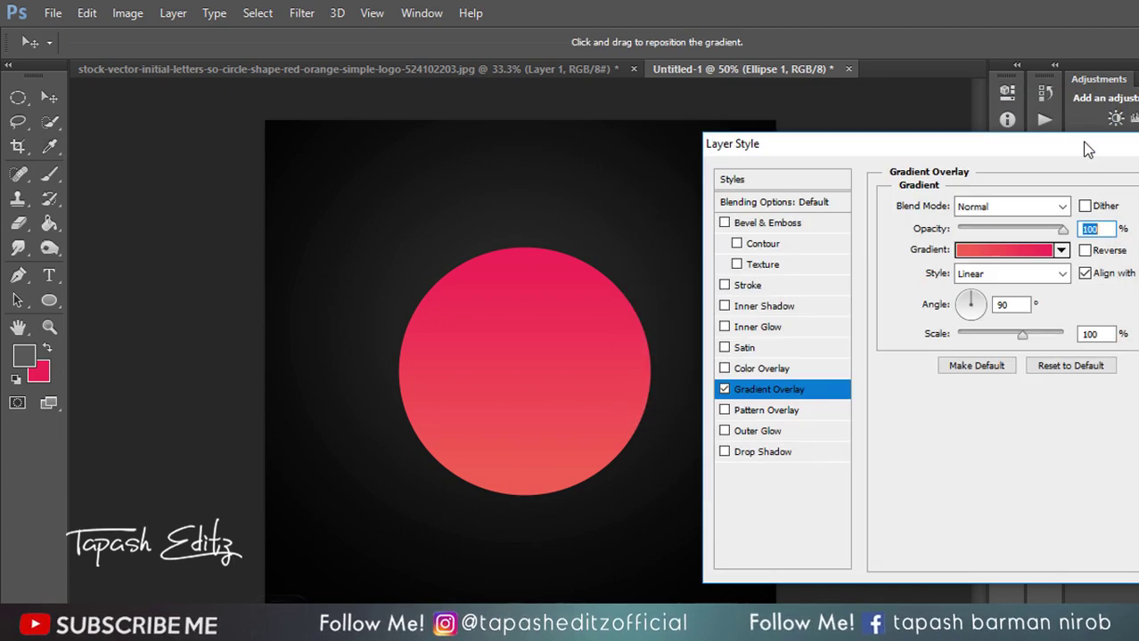
drag(1105, 143, 1038, 124)
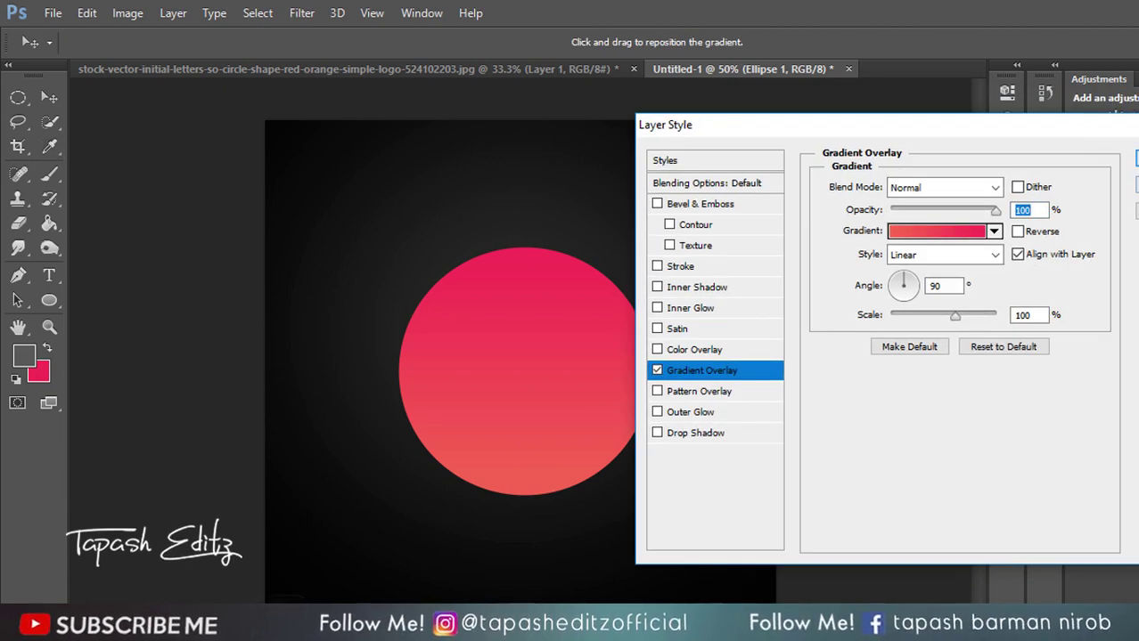
click(1136, 158)
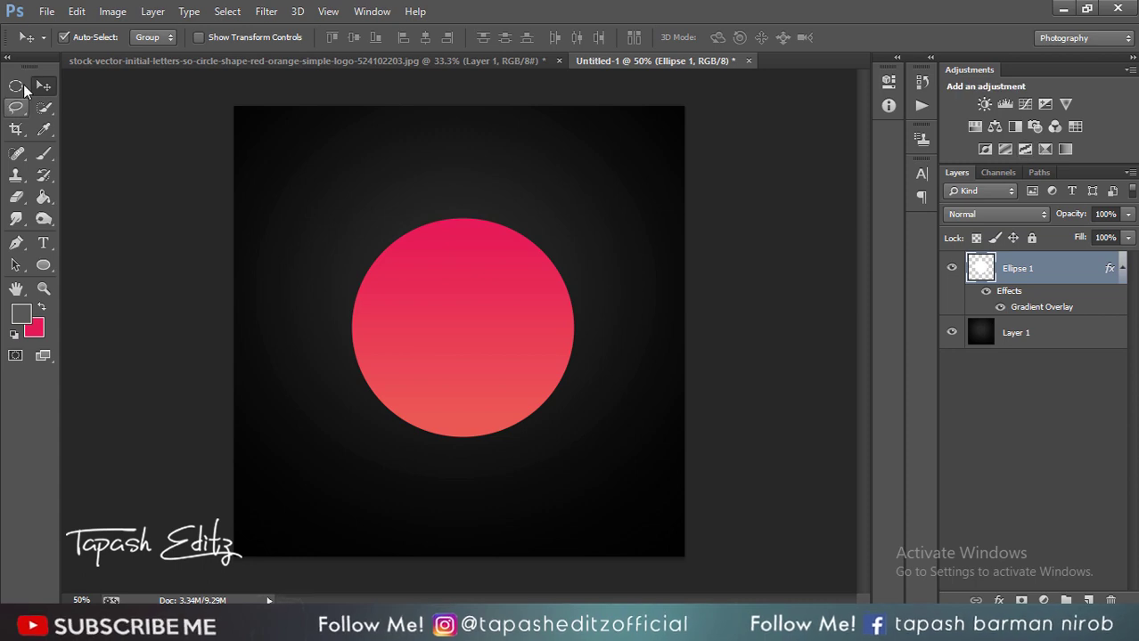
Rasterize Ellipse 1's layer style and rotate the circle about 90°.
click(44, 85)
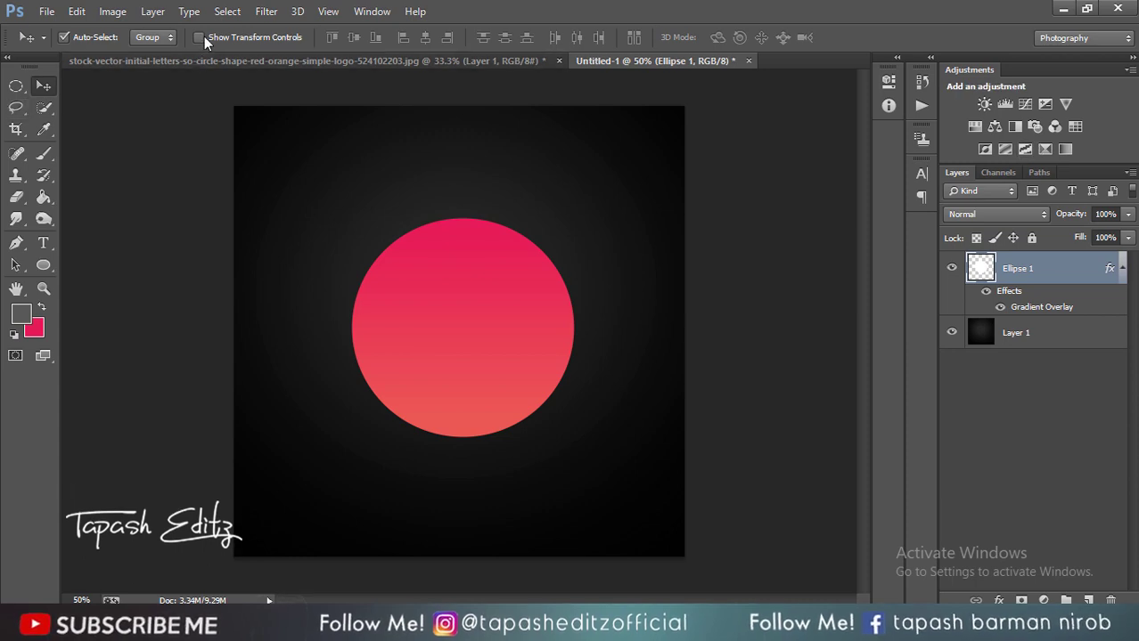
click(199, 37)
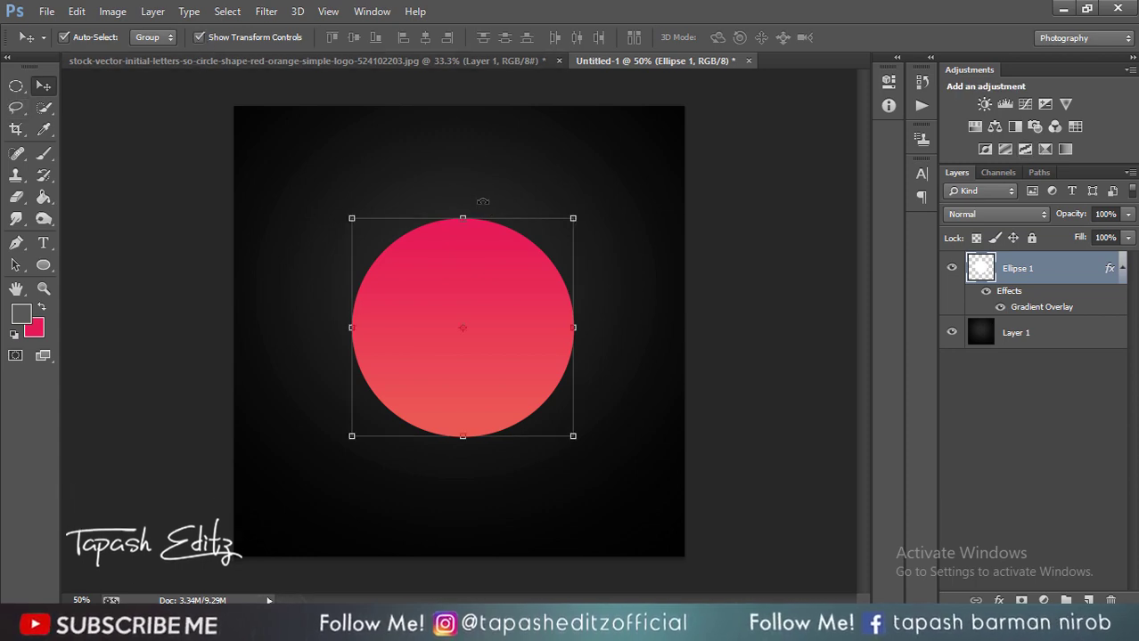
mouse_move(482, 201)
mouse_down()
mouse_move(566, 344)
mouse_move(422, 423)
mouse_move(362, 395)
mouse_up()
click(726, 38)
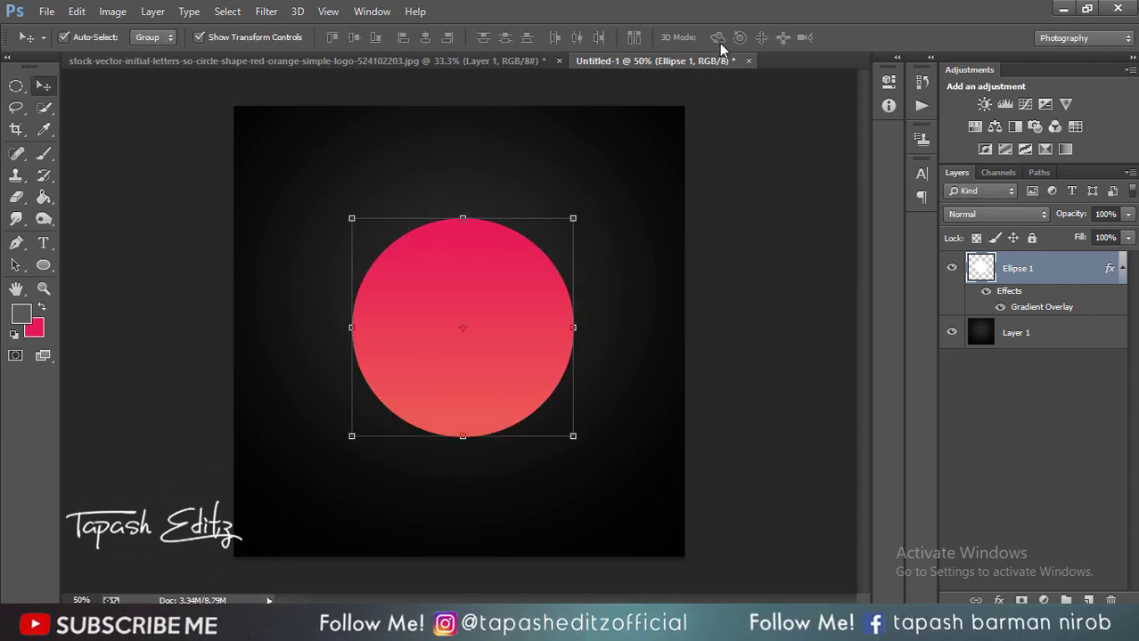
right_click(1090, 278)
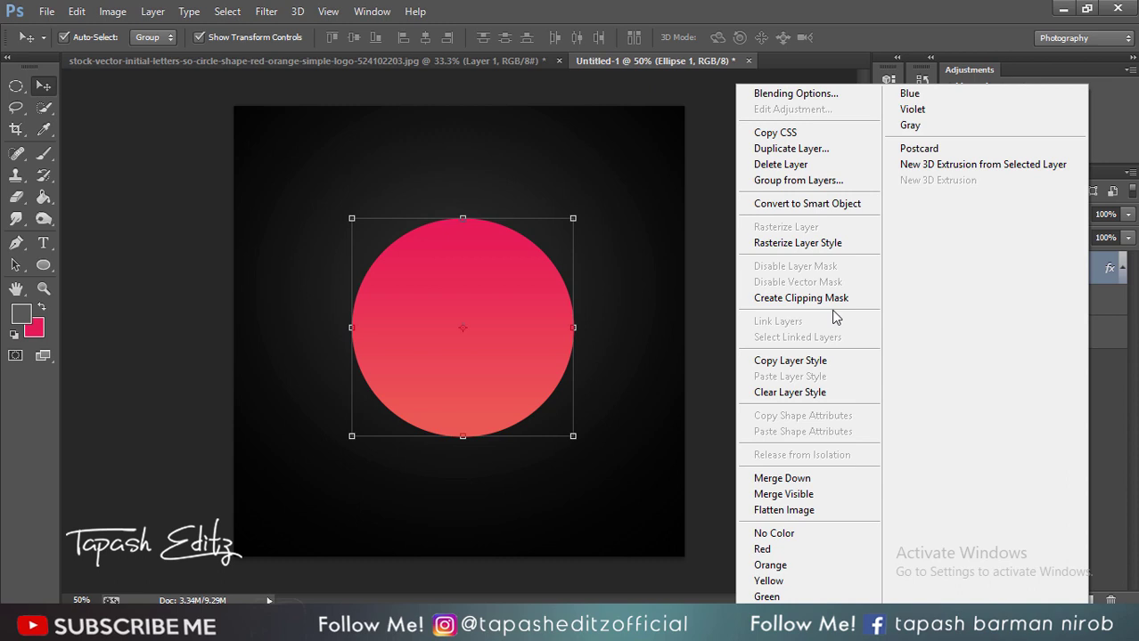
click(802, 243)
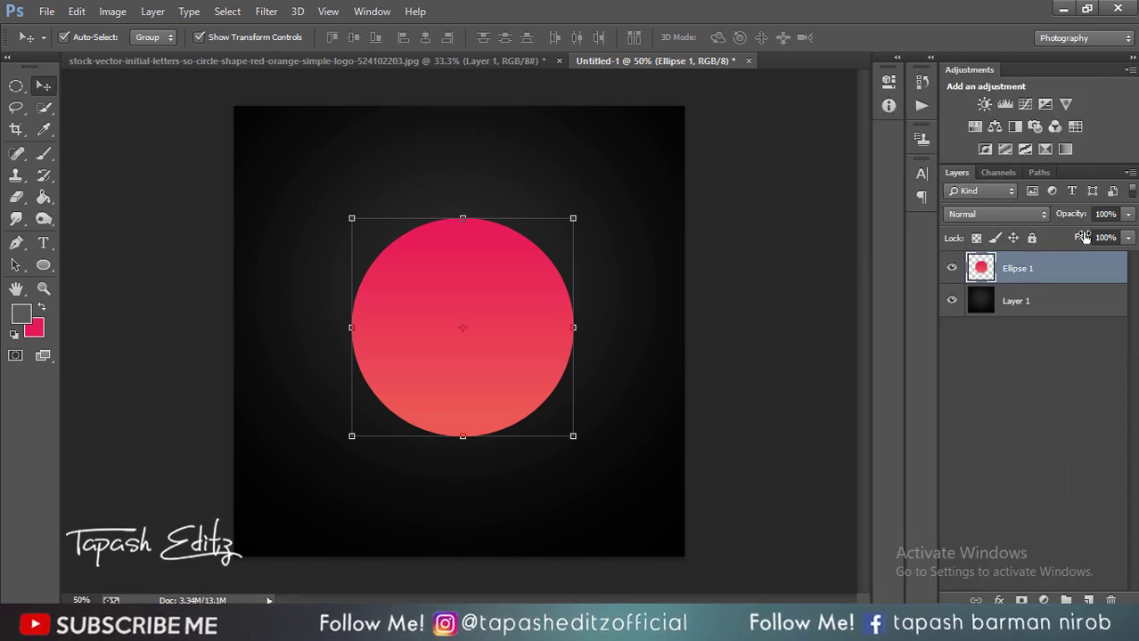
mouse_move(425, 196)
mouse_down()
mouse_move(529, 333)
mouse_move(537, 401)
mouse_move(540, 301)
mouse_up()
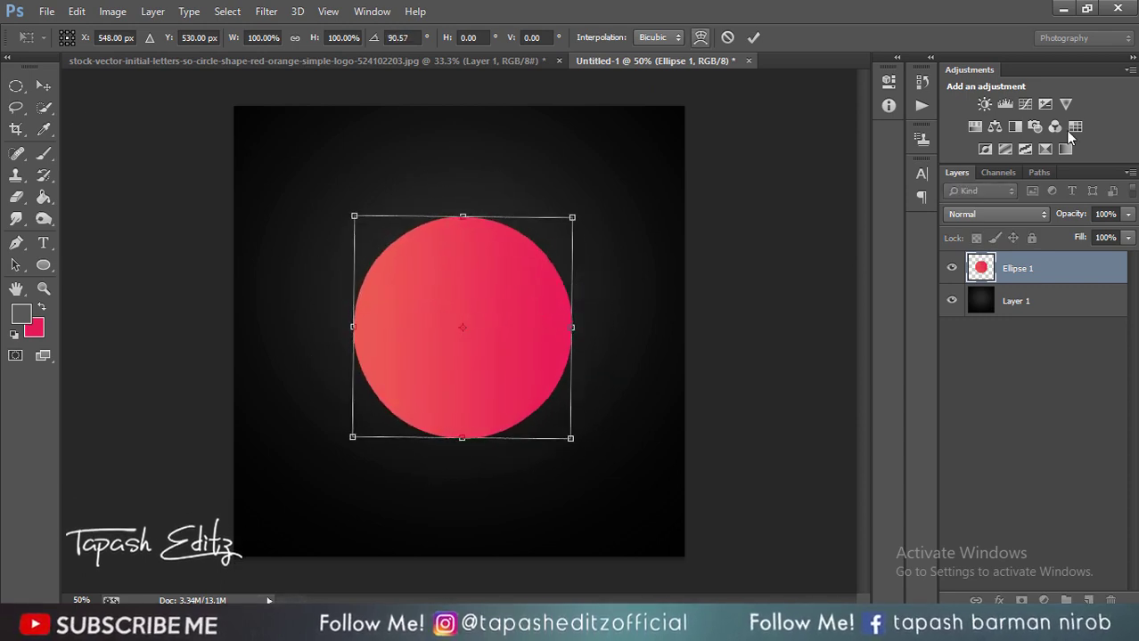
click(753, 38)
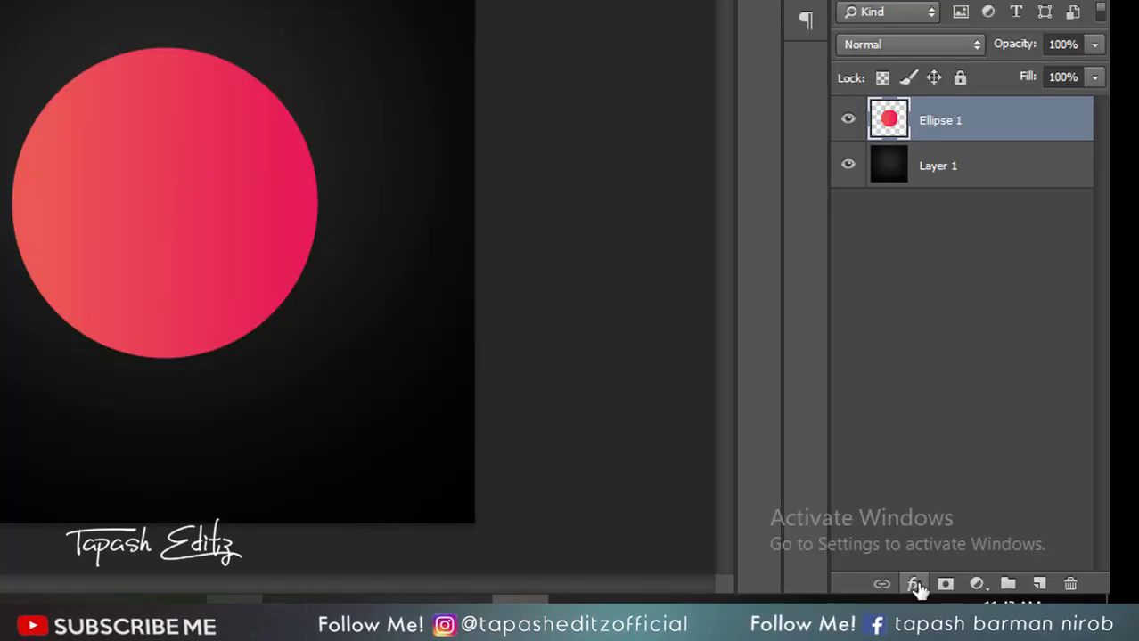
Add a 9 px white (ffffff) Stroke at about 88% opacity to the circle.
click(916, 580)
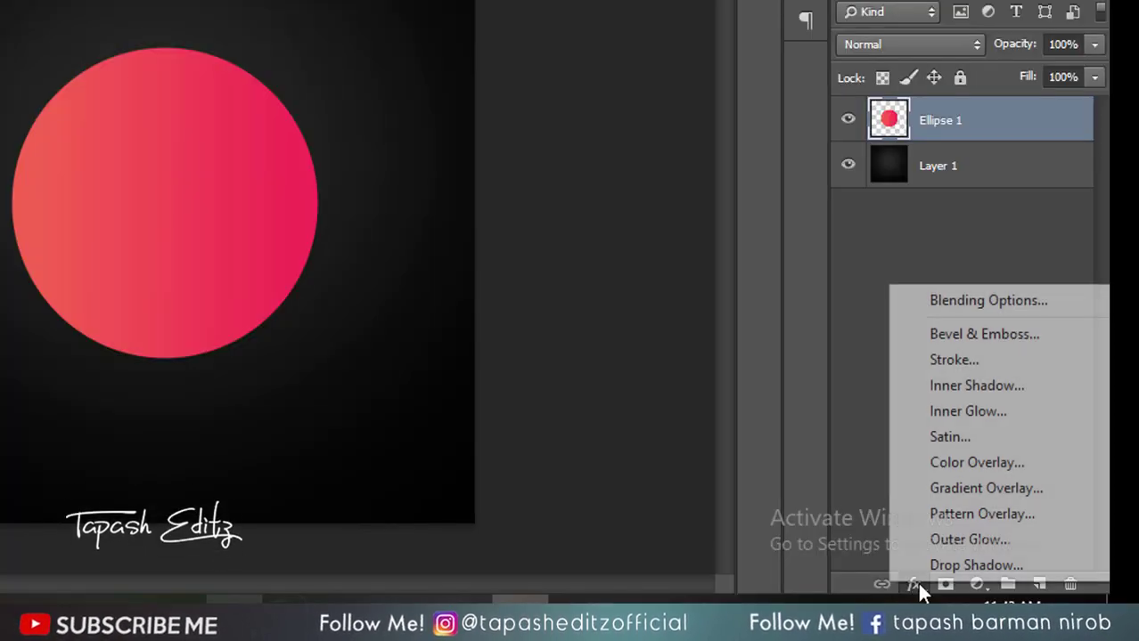
click(959, 364)
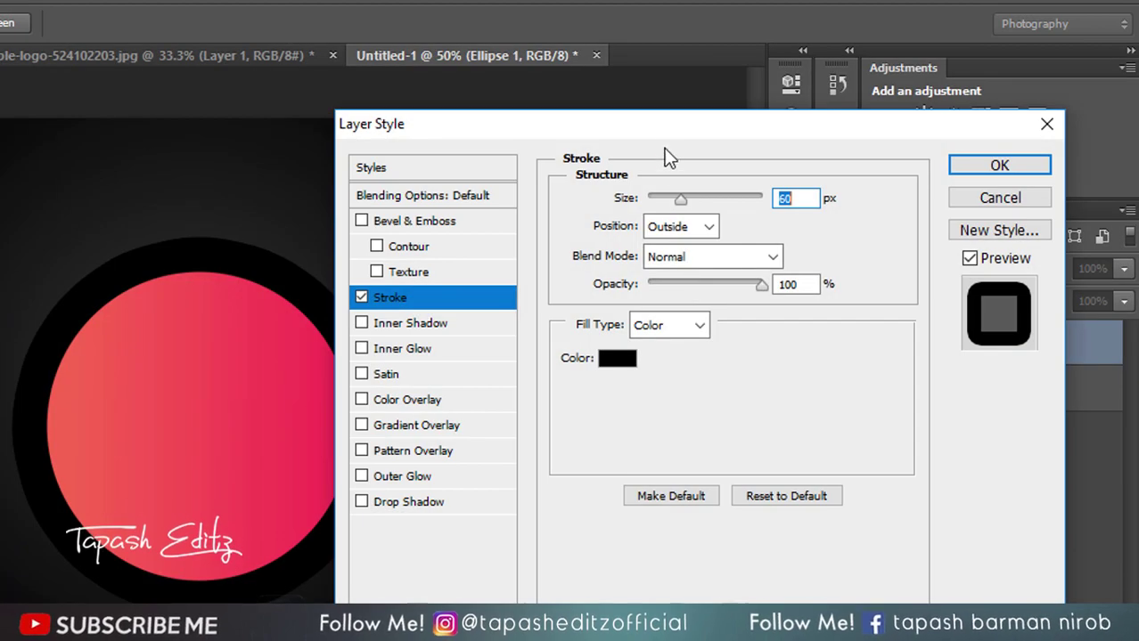
drag(668, 155, 807, 152)
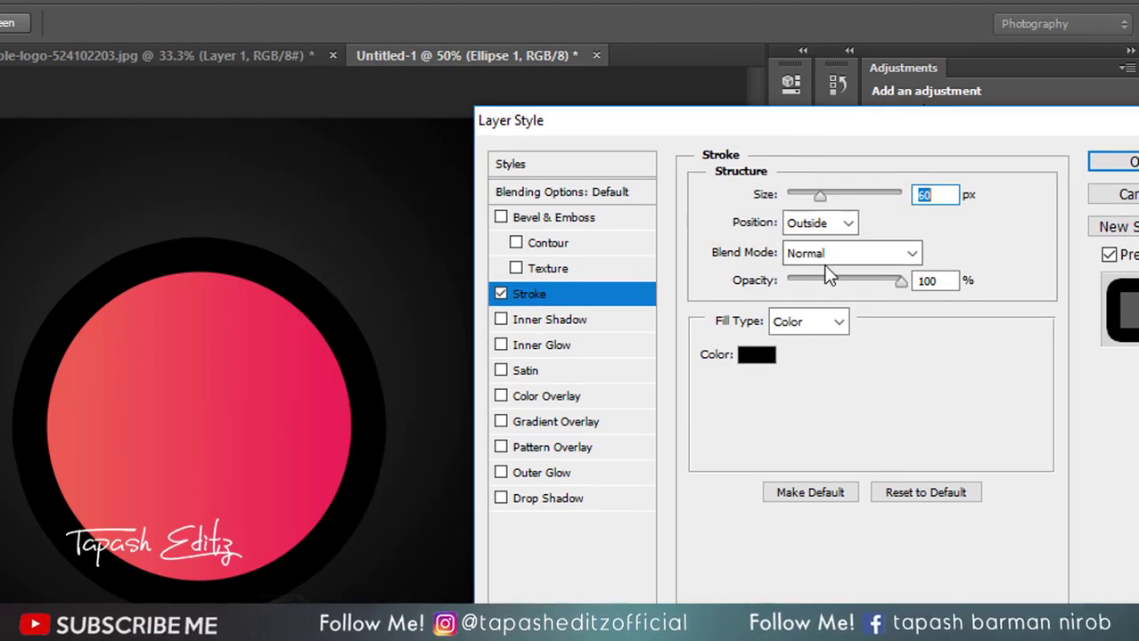
click(759, 356)
text(ffffff)
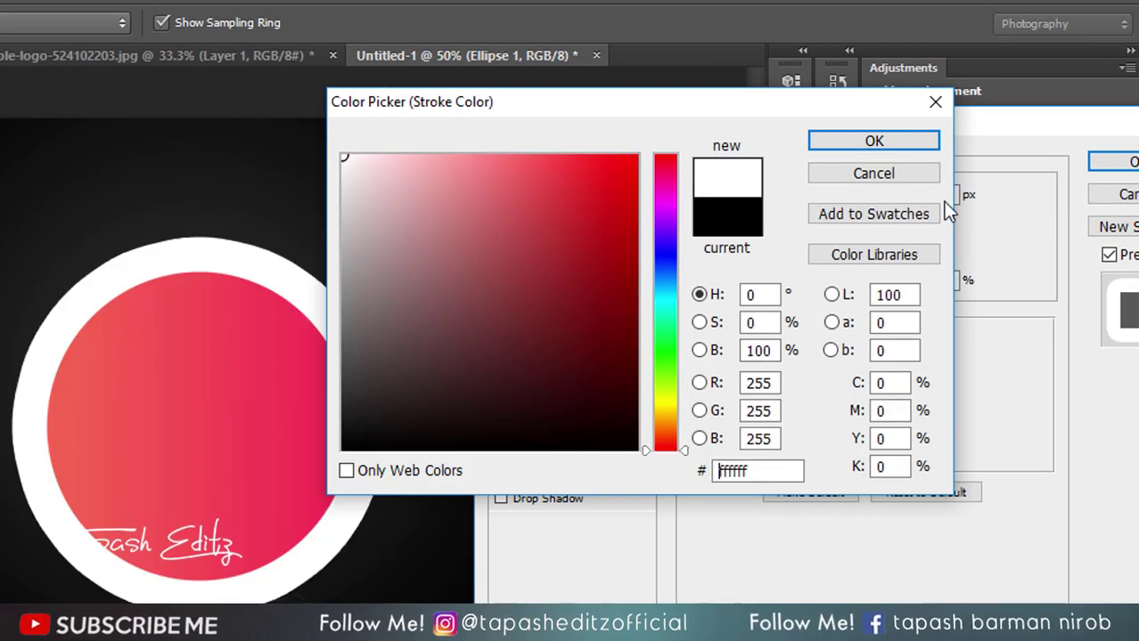
click(871, 143)
drag(813, 198, 799, 198)
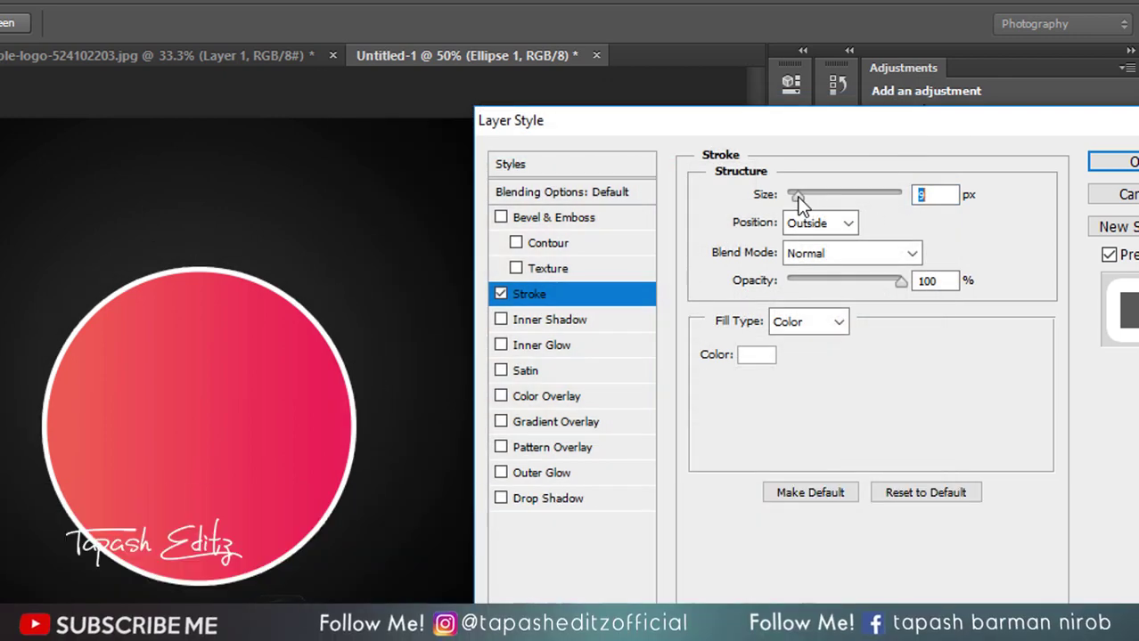
mouse_move(901, 281)
mouse_down()
mouse_move(872, 285)
mouse_move(885, 279)
mouse_up()
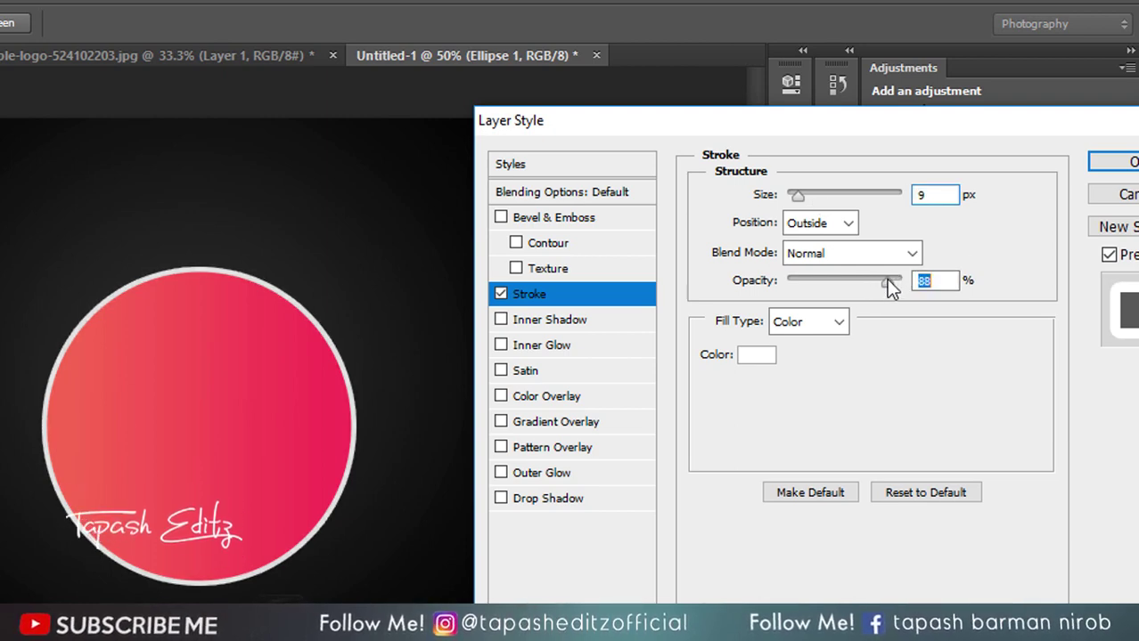
click(1133, 163)
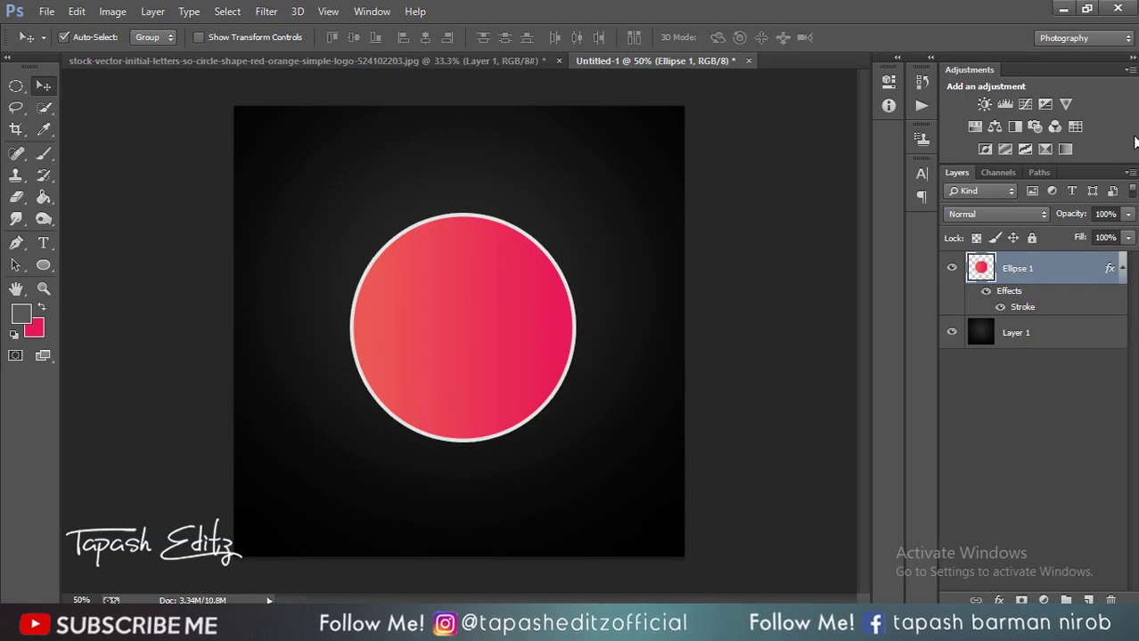
click(49, 244)
click(81, 239)
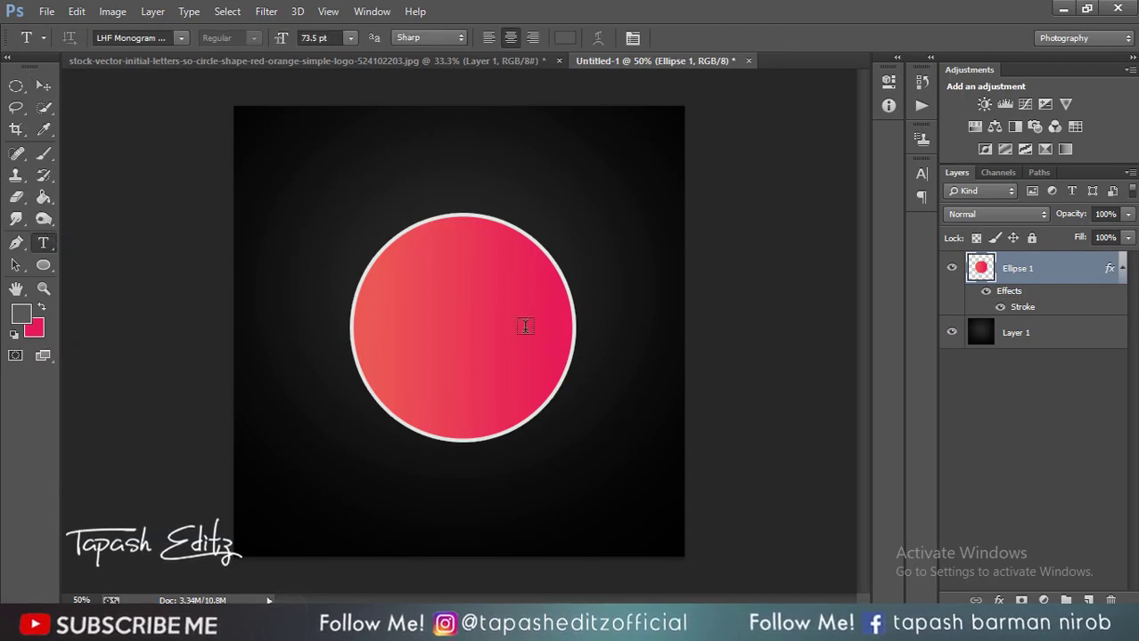
Choose the LHF Monogram Circle 1 font and start an S text layer on the circle.
click(182, 37)
scroll(352, 273, up, 2)
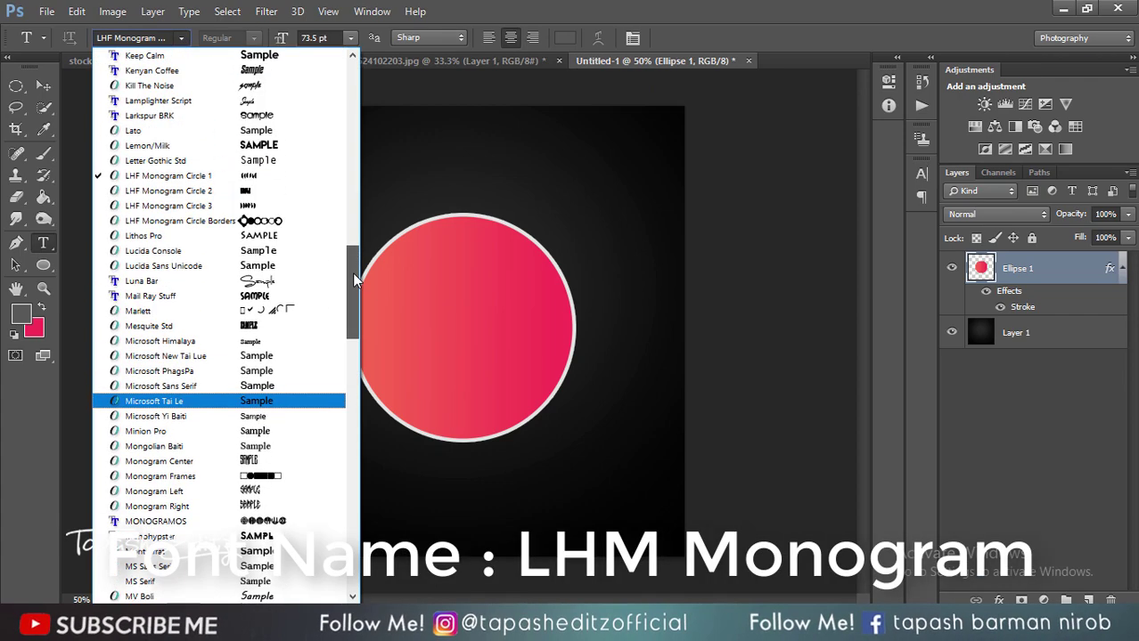
click(170, 173)
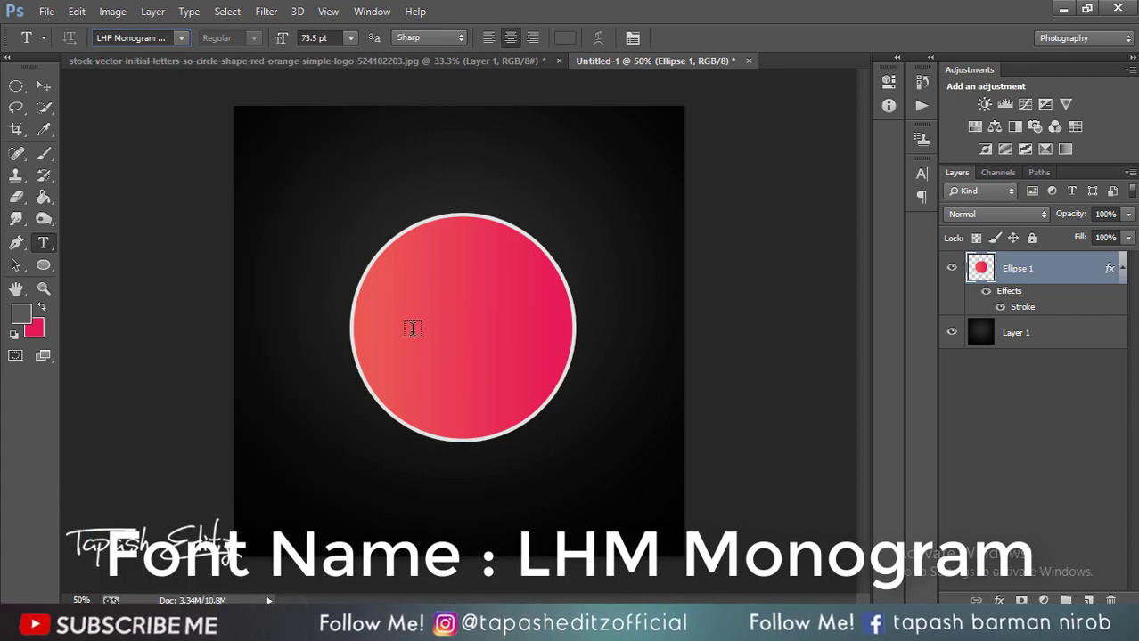
click(506, 339)
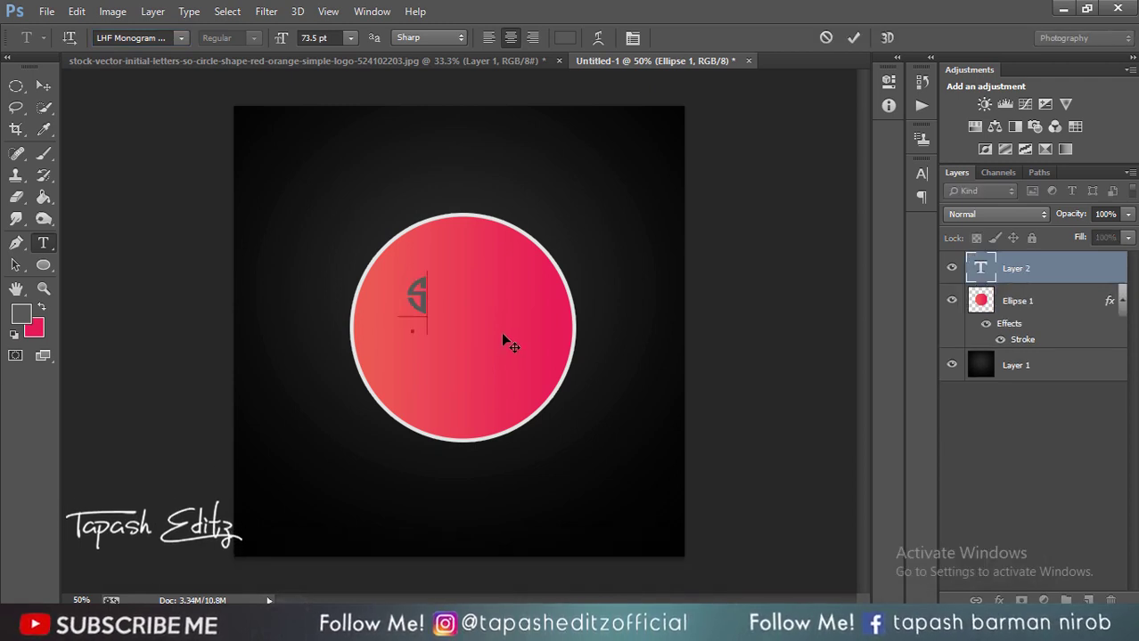
Enlarge the S to 261.5 pt and place it on the circle's left half.
click(634, 39)
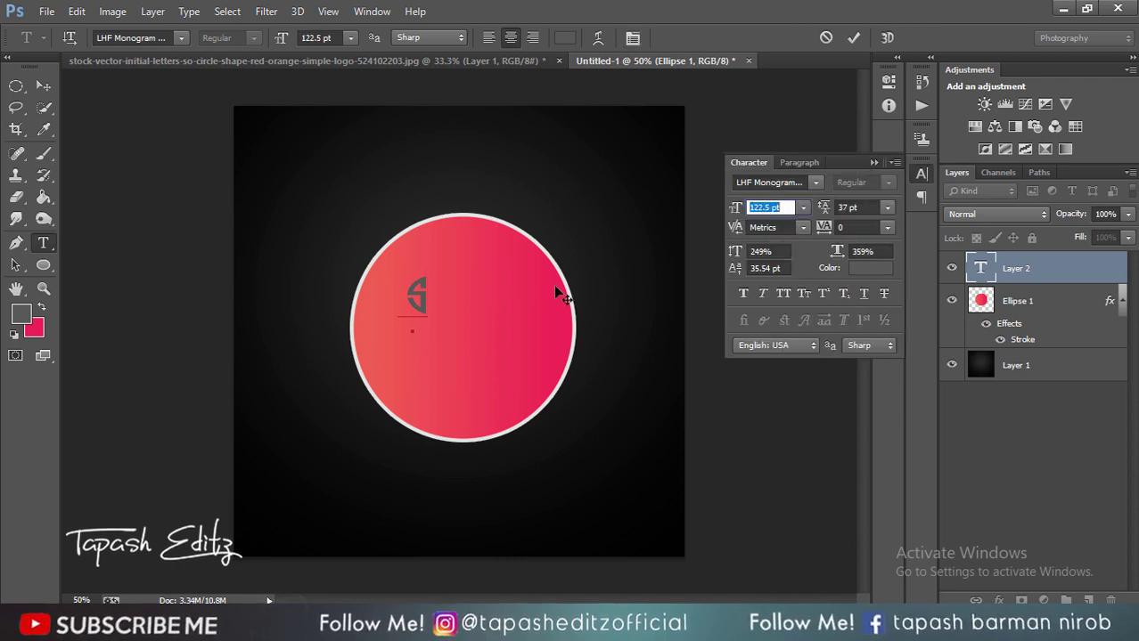
key(ctrl+a)
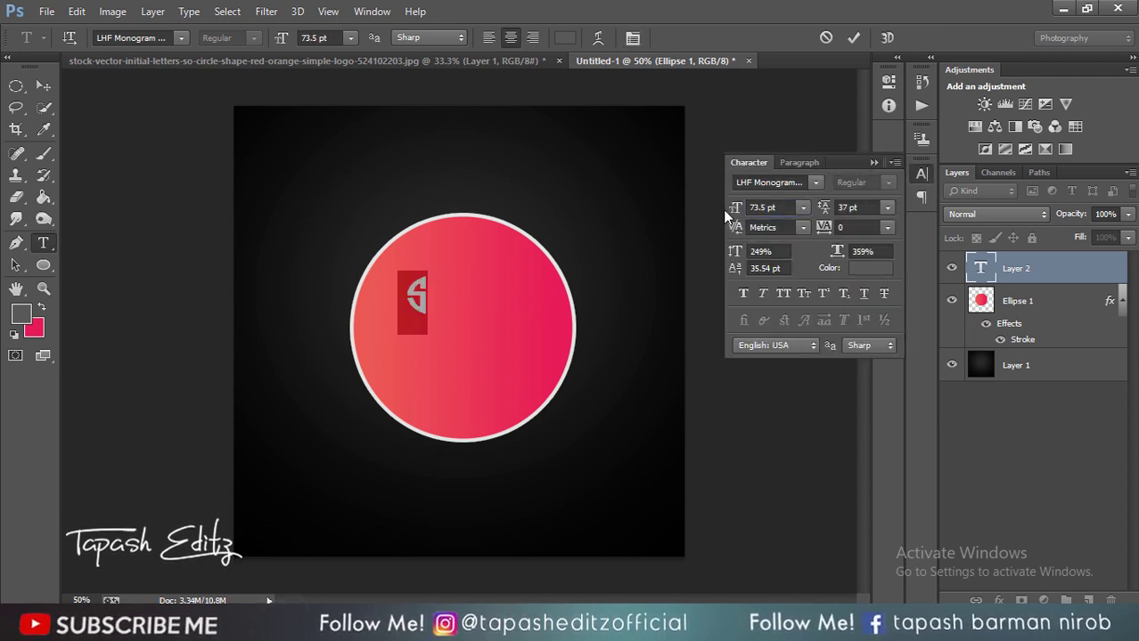
drag(820, 211, 858, 211)
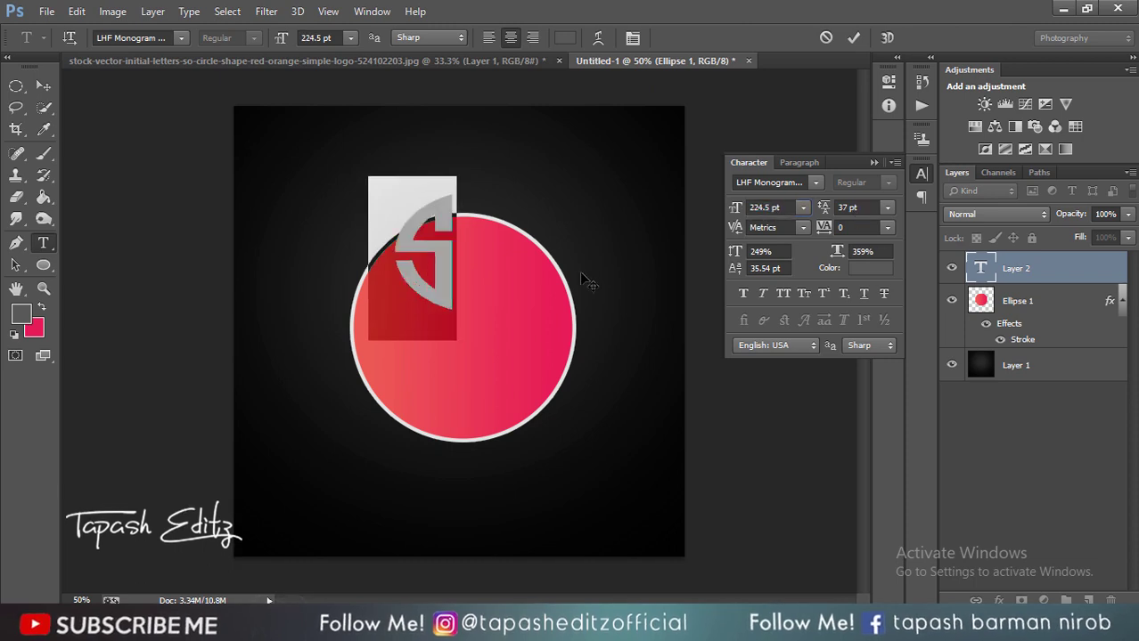
drag(584, 352, 578, 350)
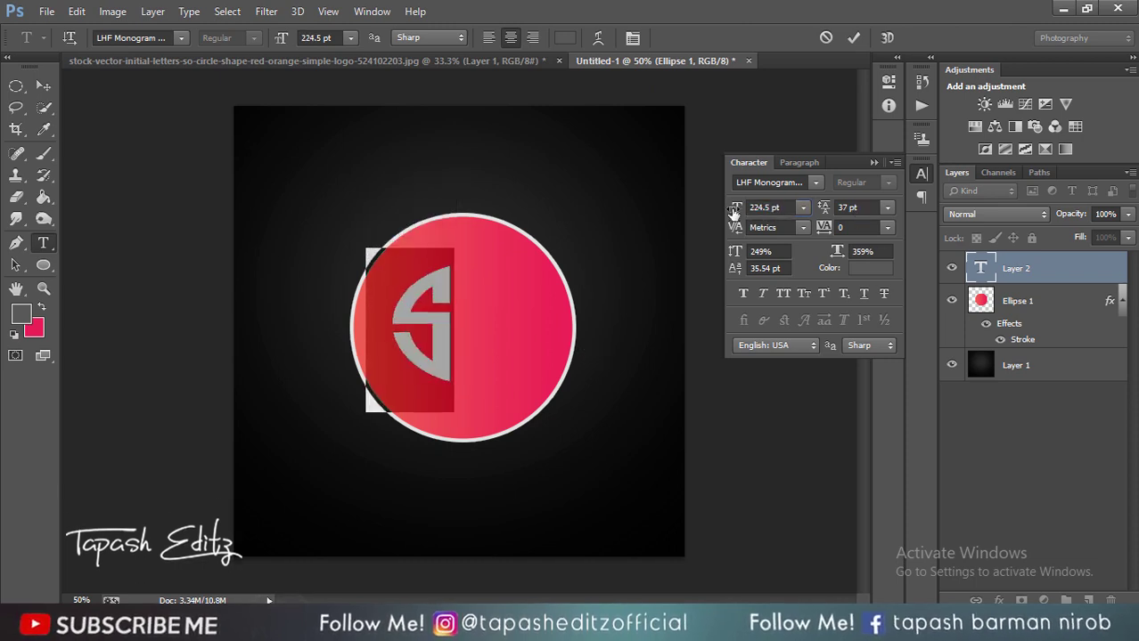
drag(734, 214, 768, 210)
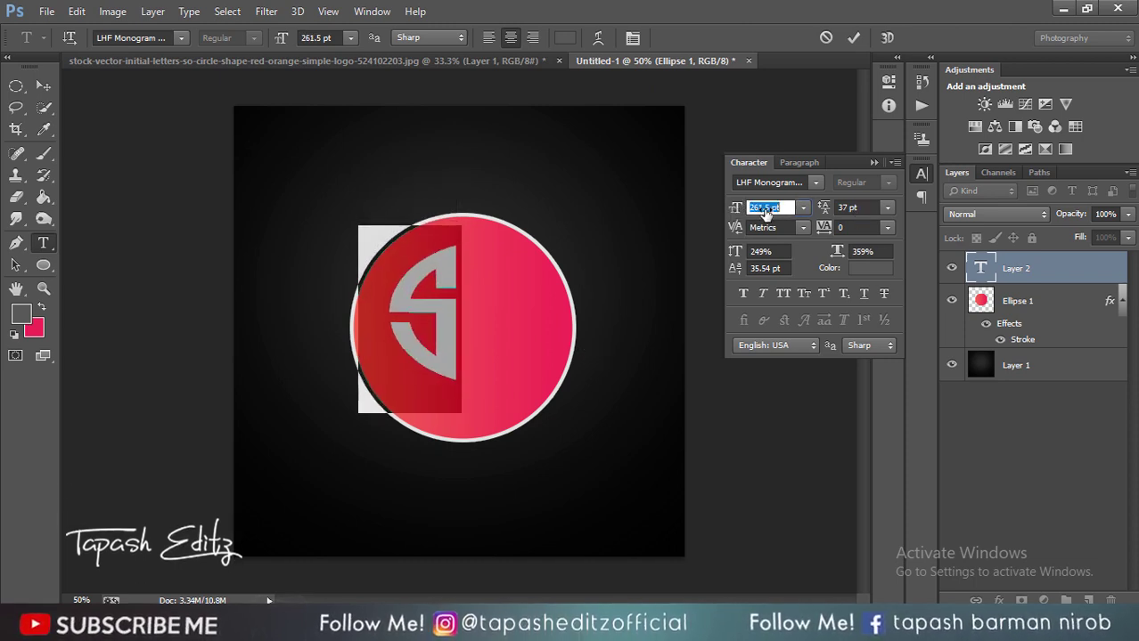
drag(475, 319, 476, 318)
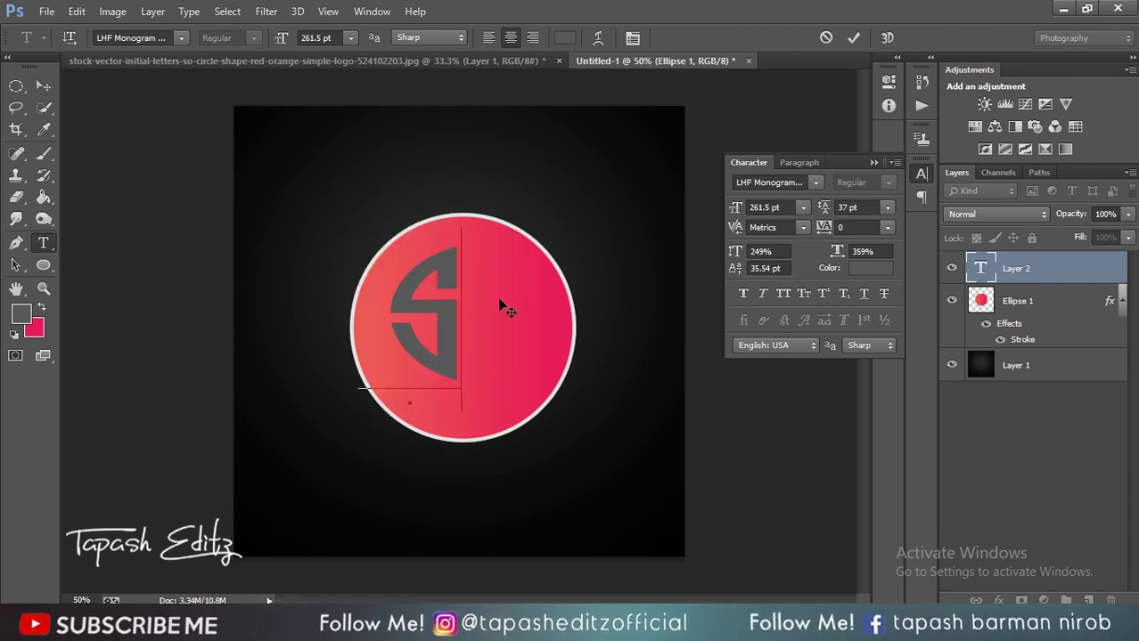
Colour the S text white.
key(ctrl+a)
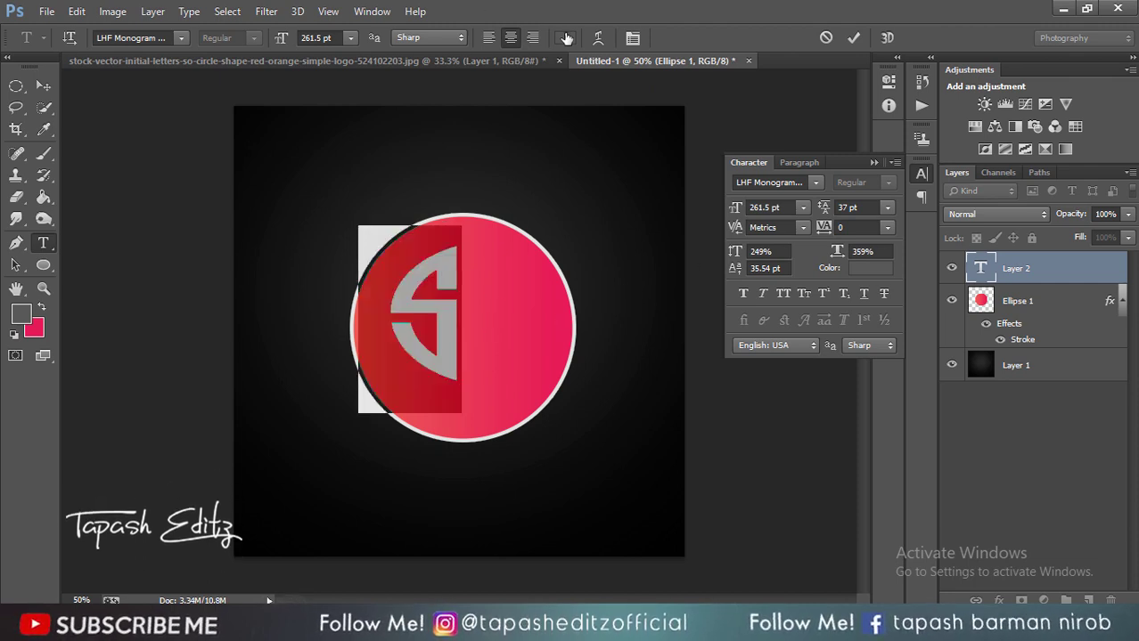
click(565, 37)
click(964, 123)
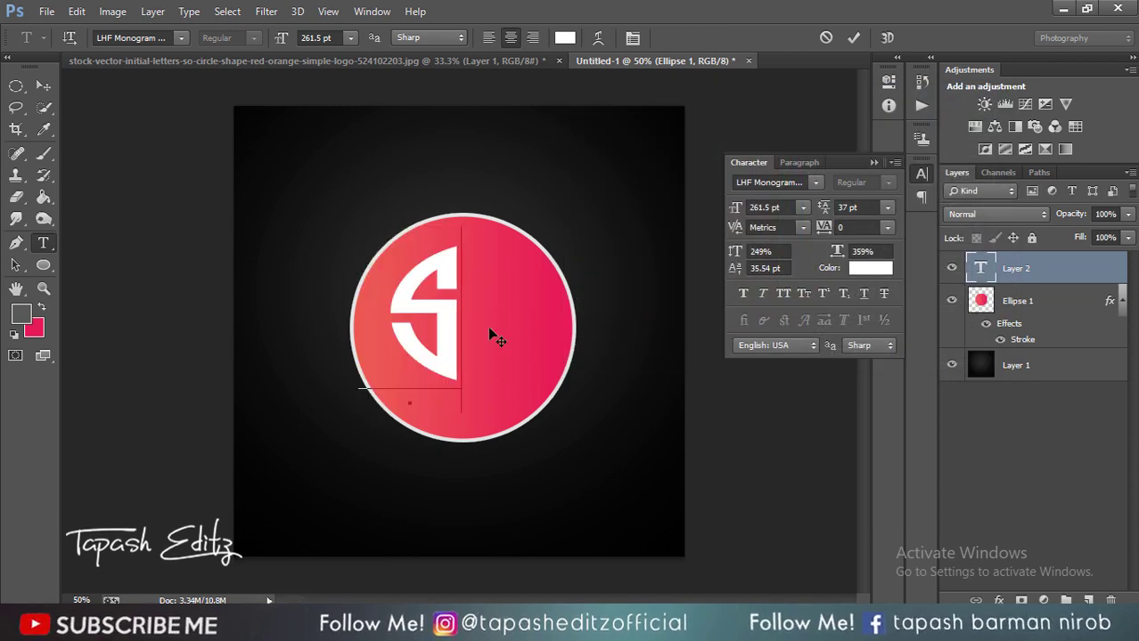
Add the second letter, give the D another LHF Monogram font, and move the SD into the circle.
text(O)
drag(511, 326, 433, 326)
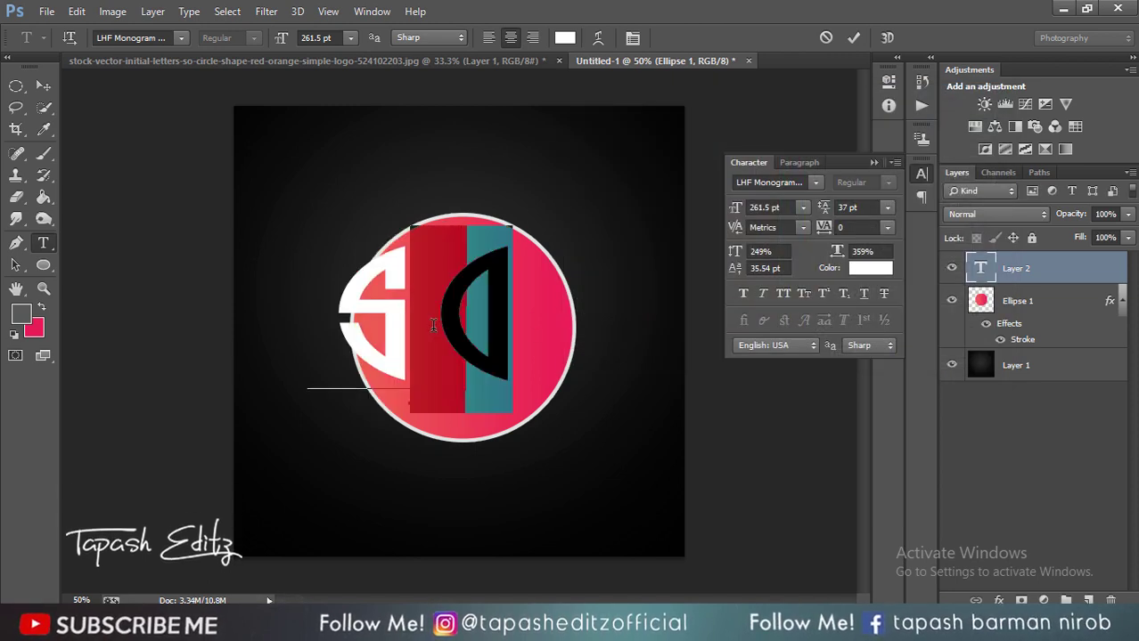
click(815, 182)
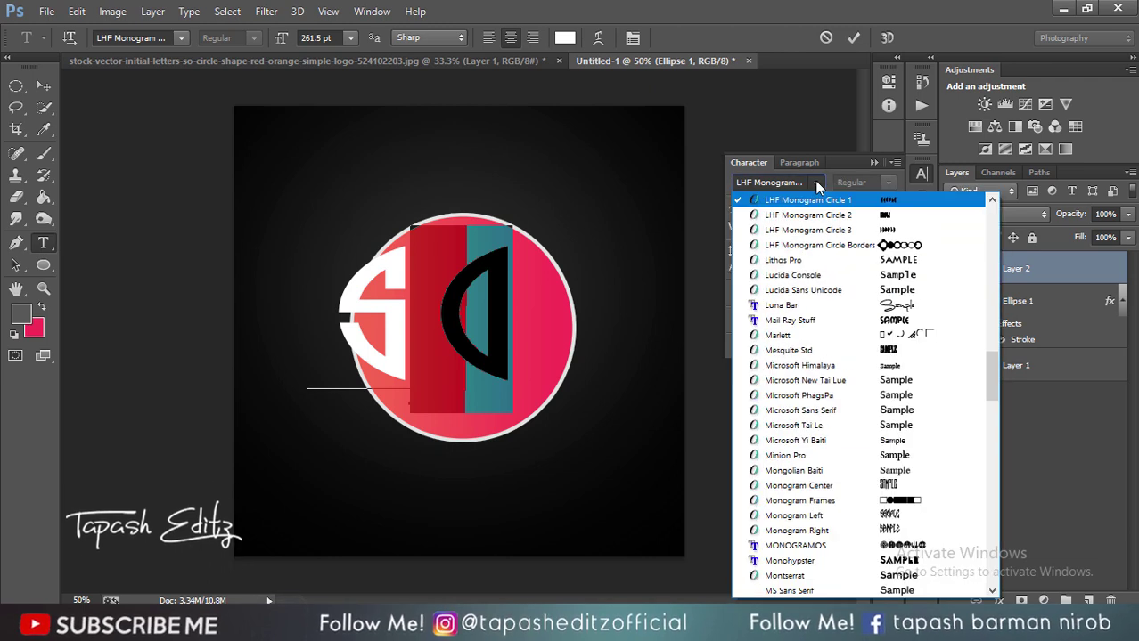
click(816, 227)
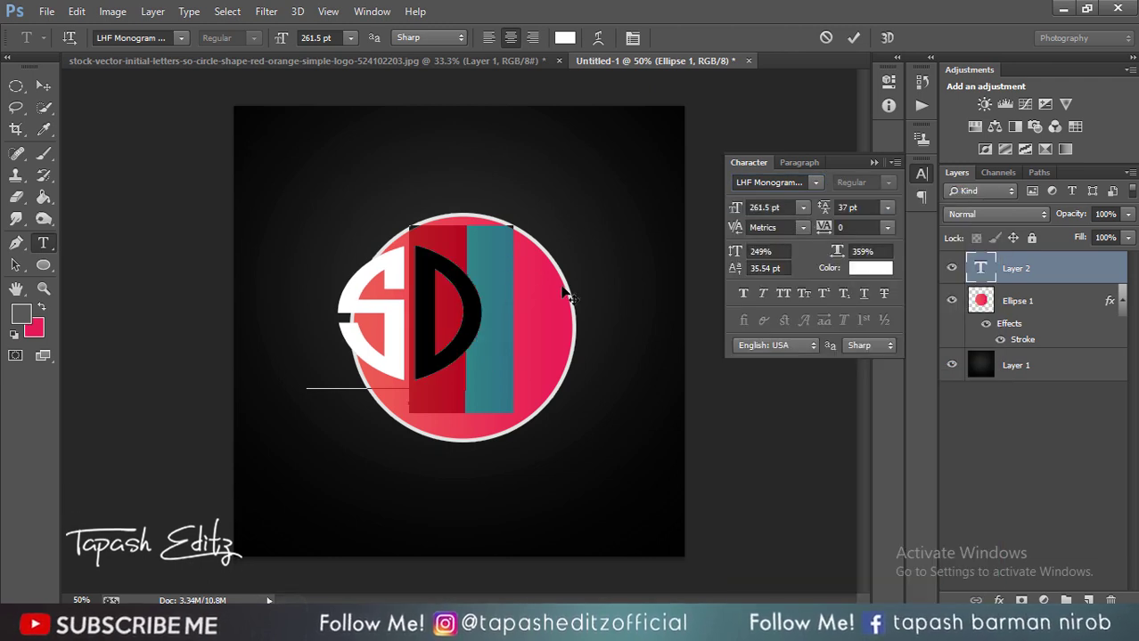
drag(563, 298, 621, 307)
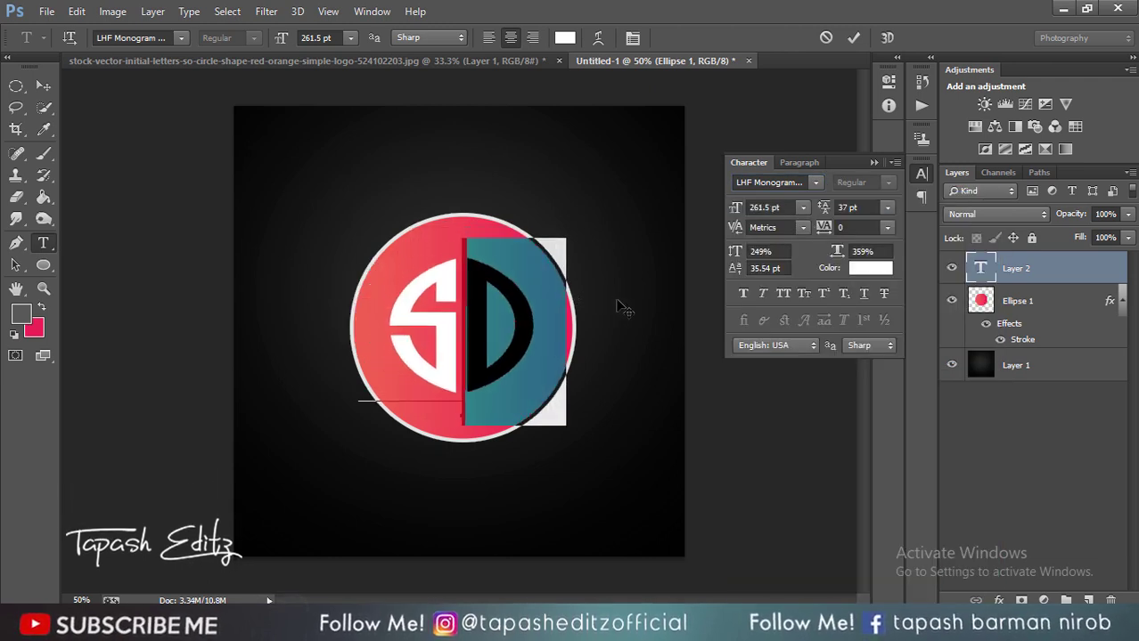
key(Left)
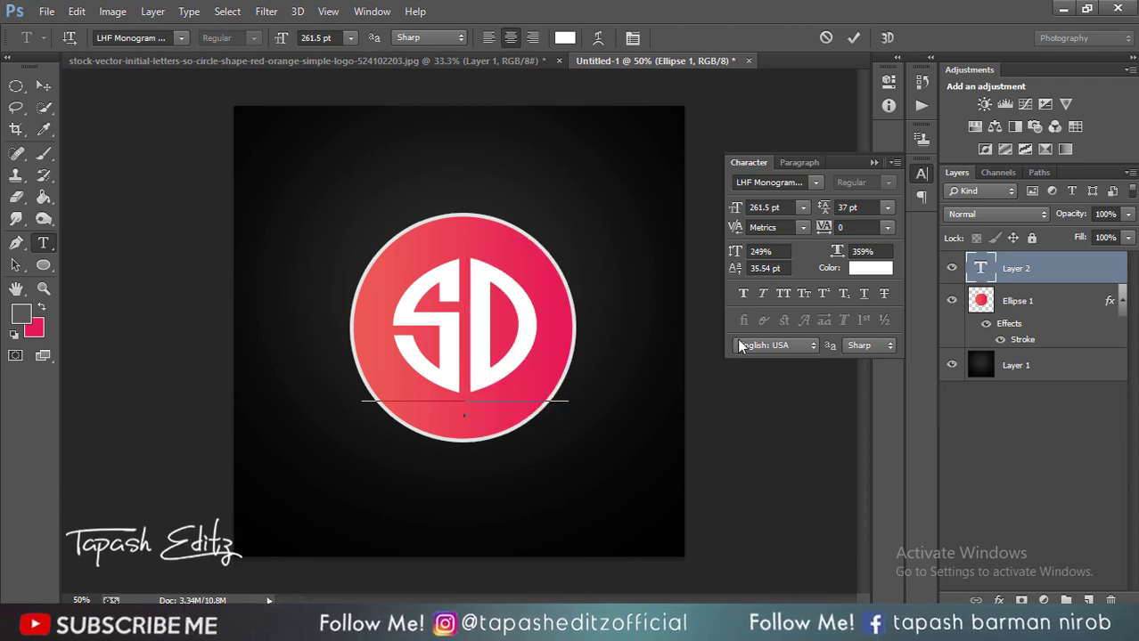
Enlarge the SD letters to 287.5 pt and nudge them down within the circle.
key(ctrl+a)
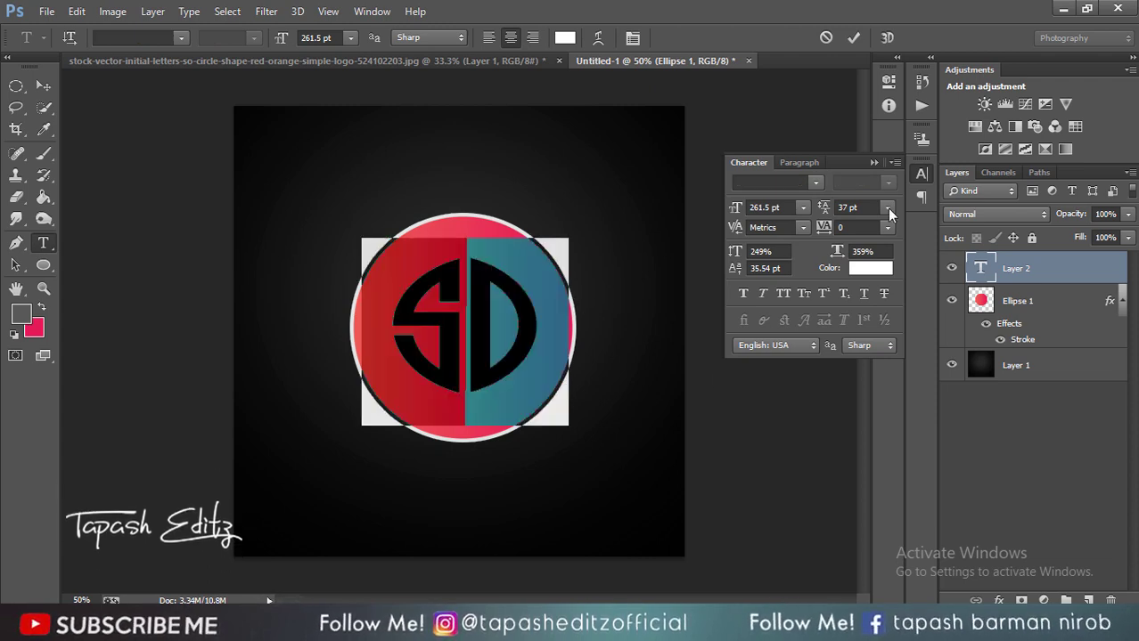
drag(731, 209, 754, 208)
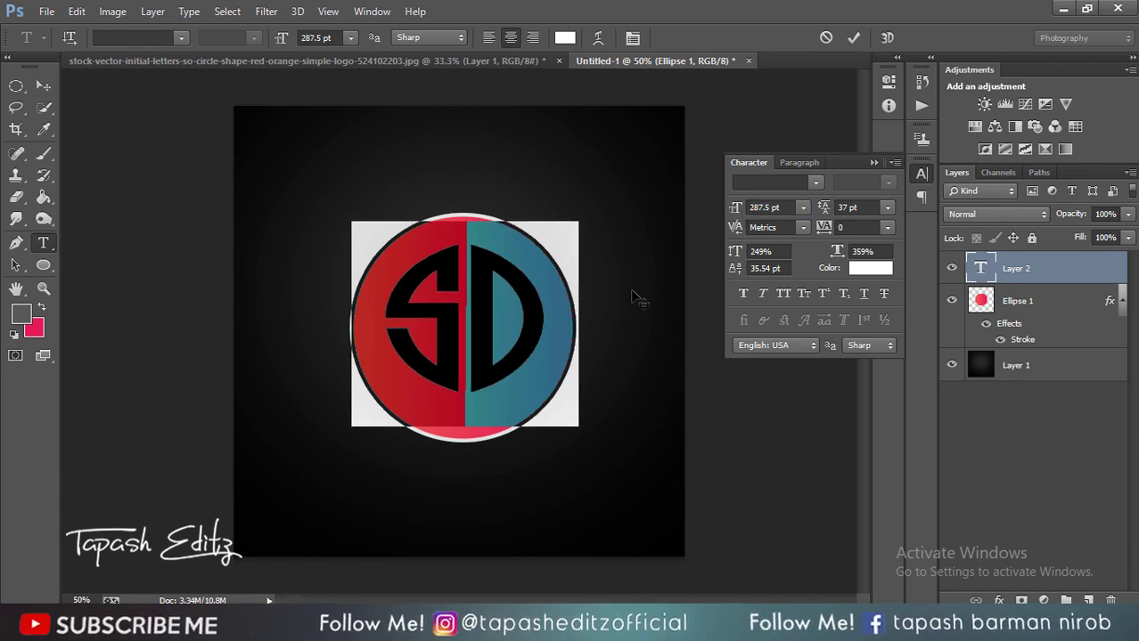
drag(637, 298, 637, 305)
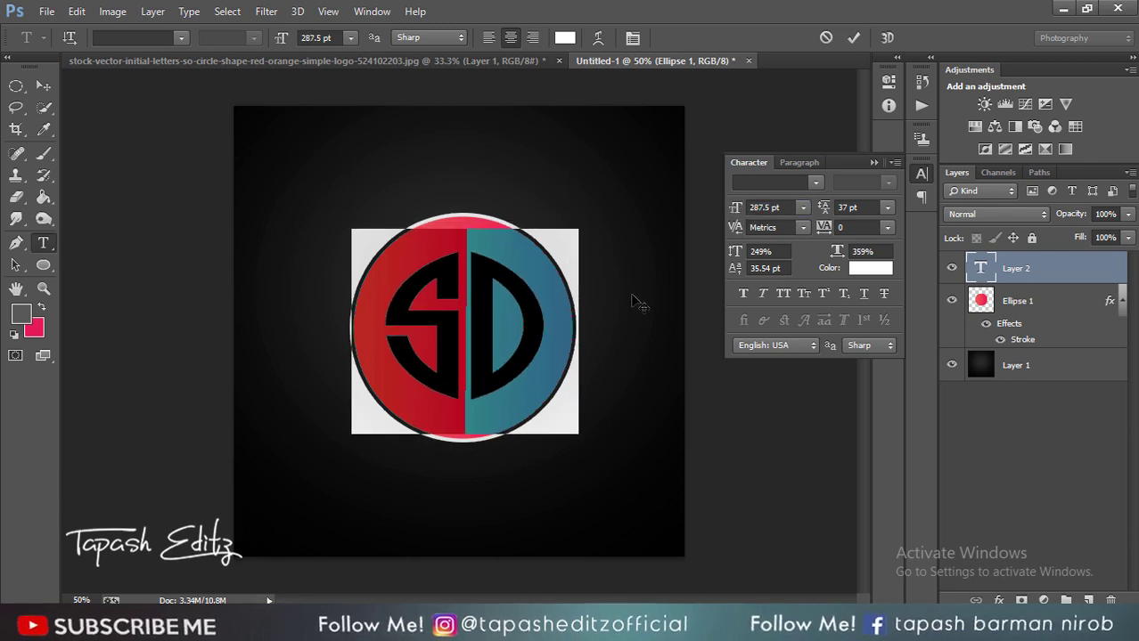
click(564, 301)
Stretch the SD letters to 333% width and enlarge them to 323.5 pt.
key(shift+Left)
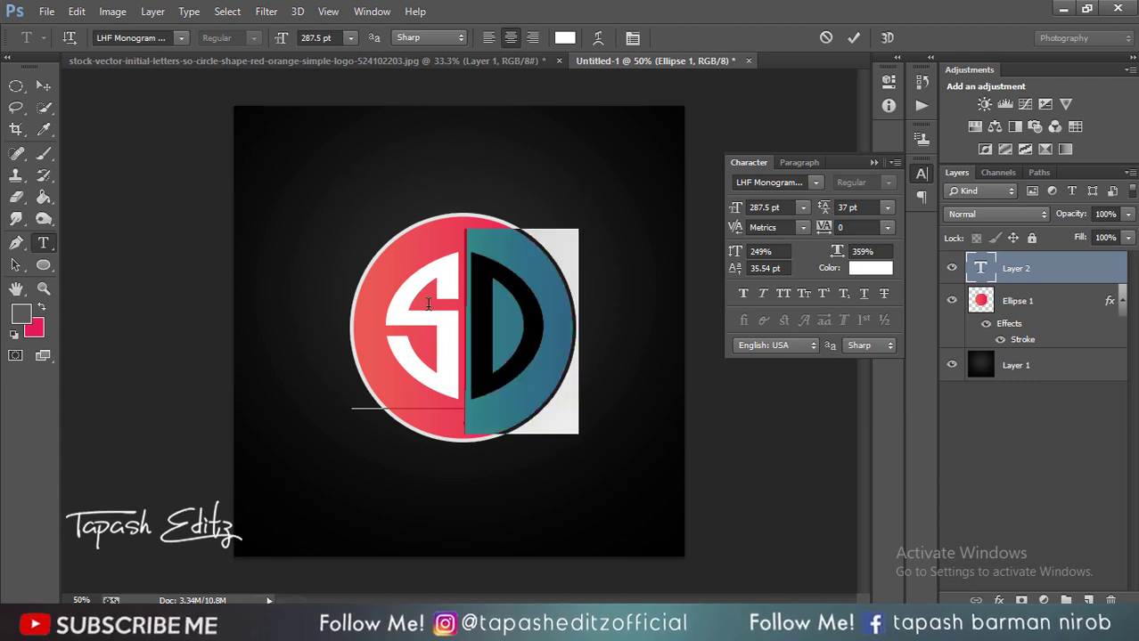
click(384, 335)
key(ctrl+a)
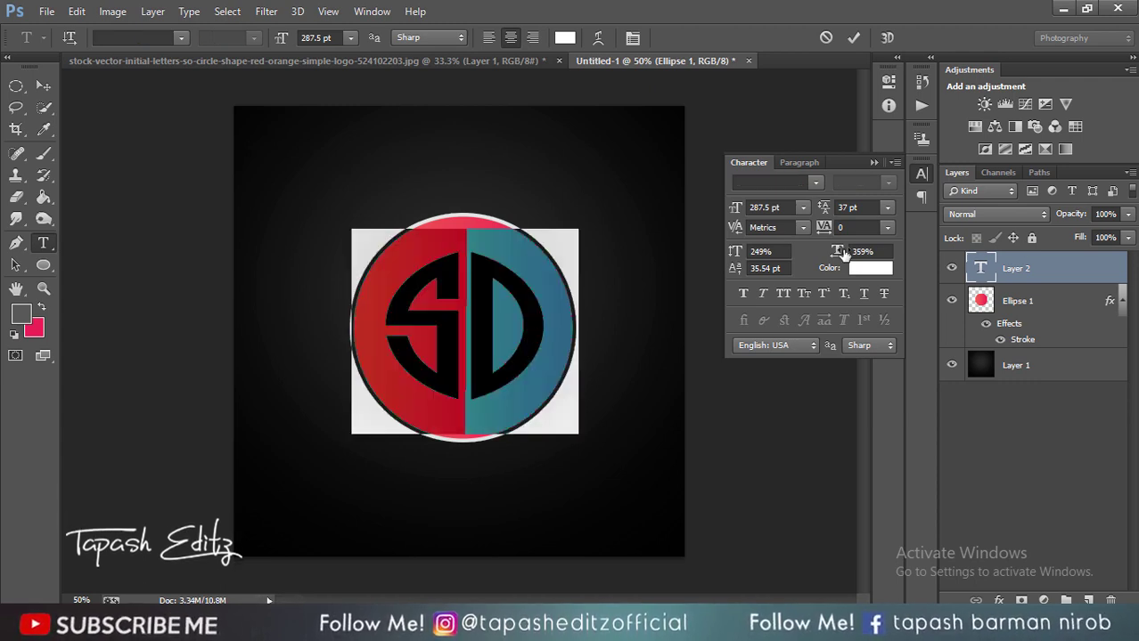
drag(838, 249, 837, 258)
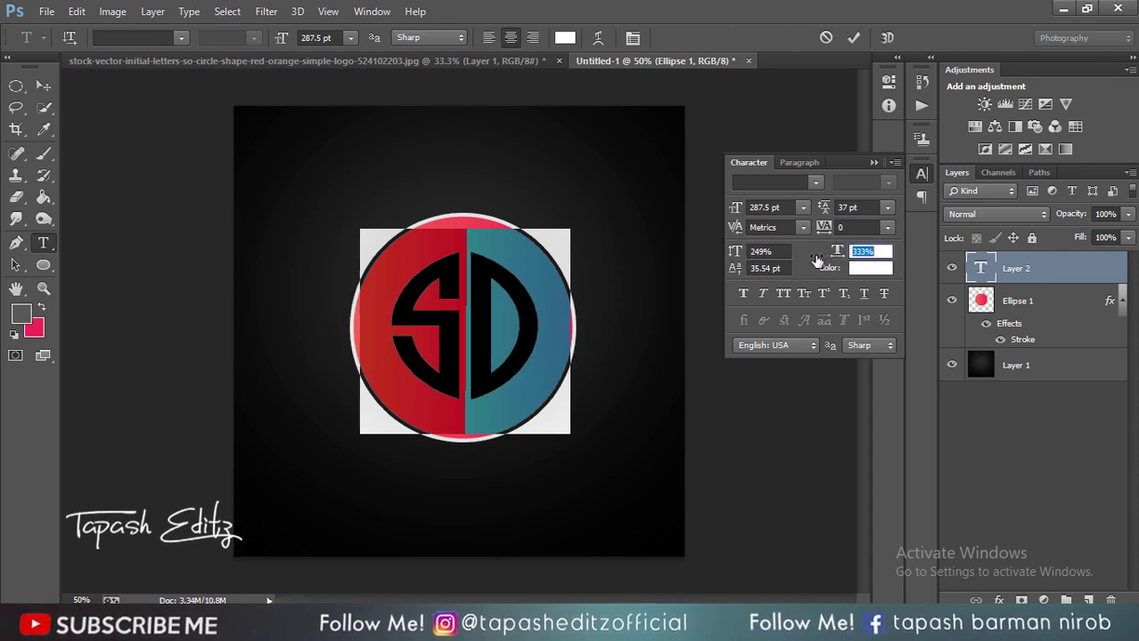
drag(735, 215, 756, 220)
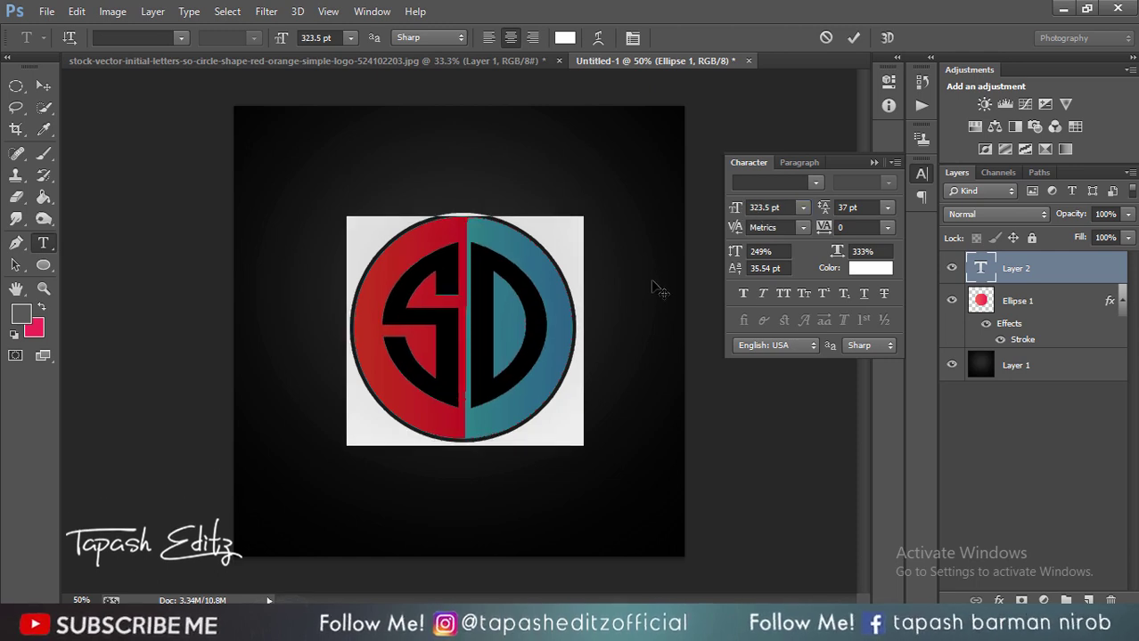
Commit the SD text edits and check the whole canvas.
click(699, 241)
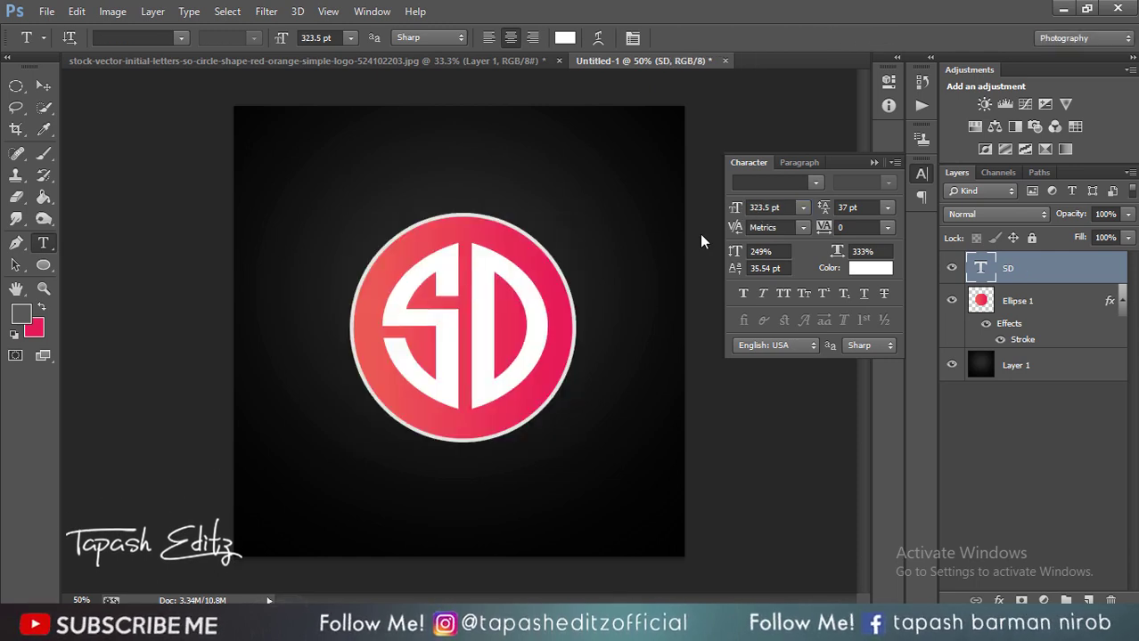
key(ctrl+minus)
key(ctrl+minus)
key(ctrl+minus)
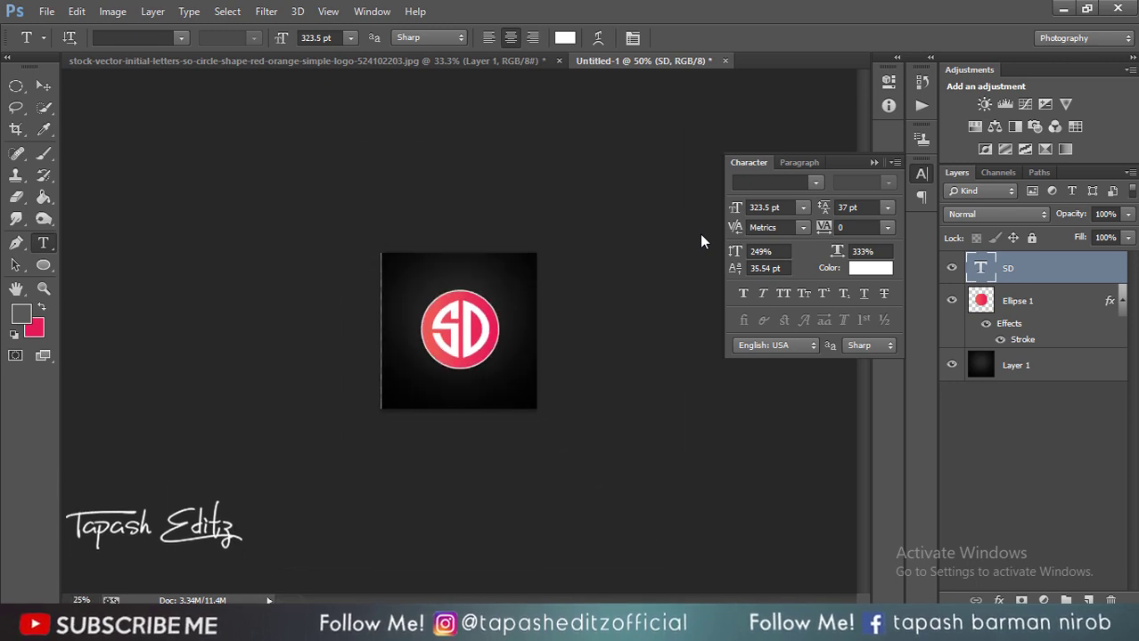
key(ctrl+plus)
key(ctrl+plus)
key(ctrl+plus)
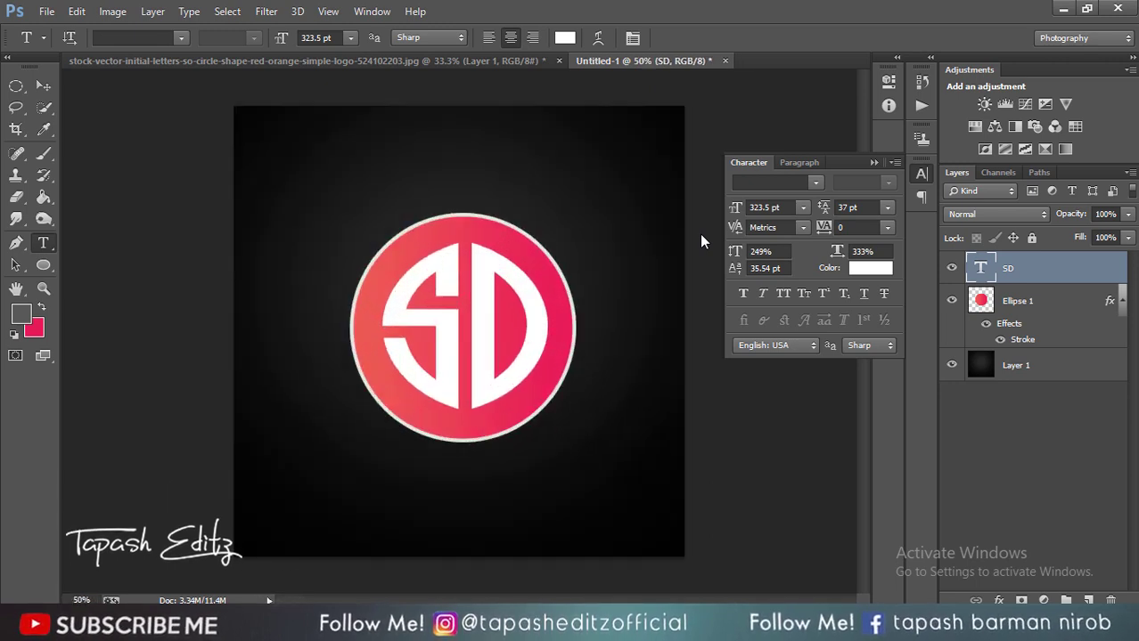
click(874, 162)
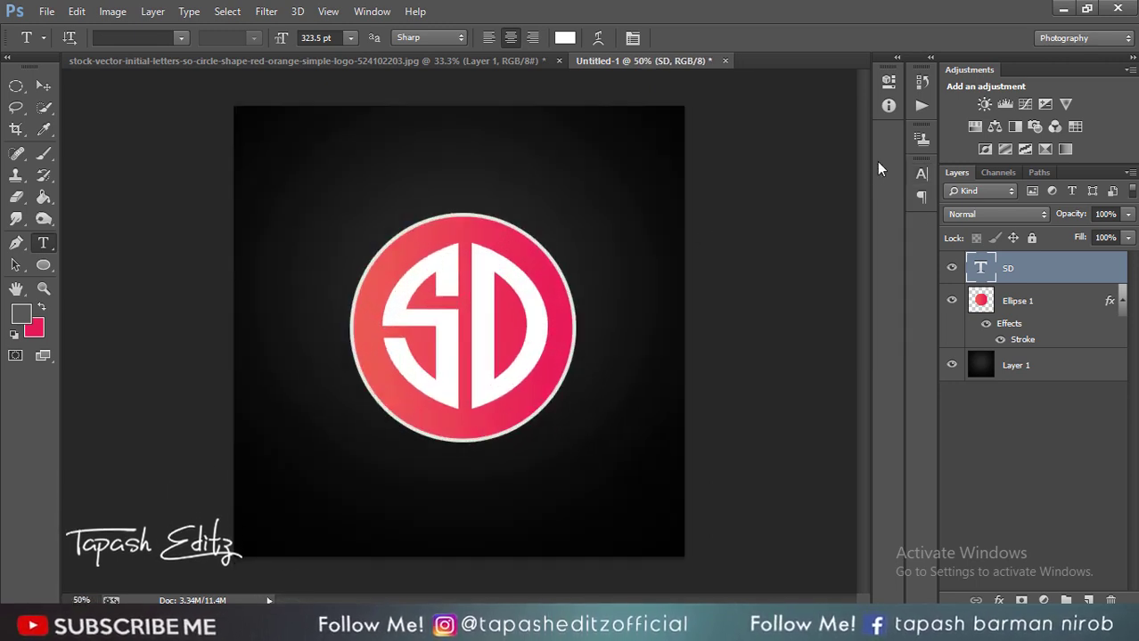
Check the SD and circle layers' visibility, then stamp all visible layers into a new Layer 2.
click(951, 267)
click(954, 266)
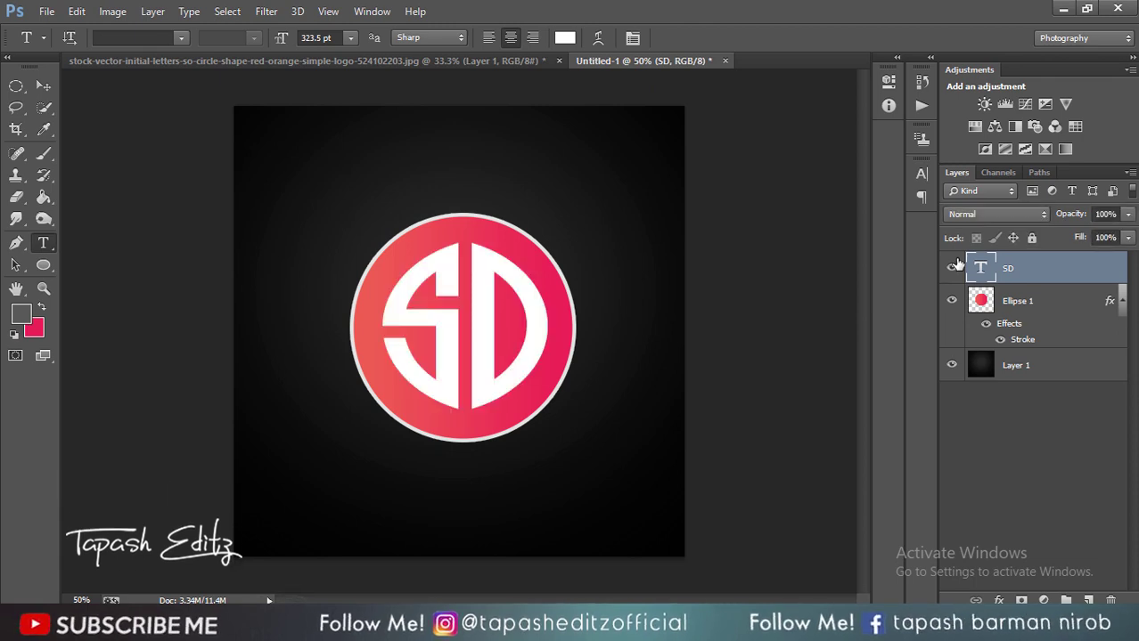
click(951, 302)
click(951, 302)
click(1016, 365)
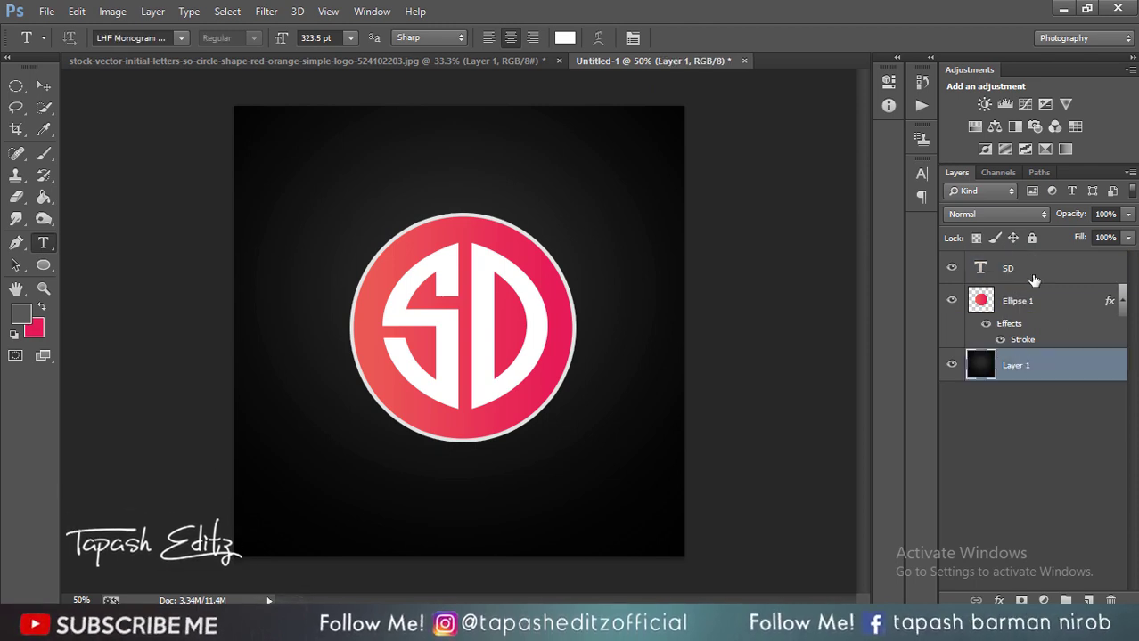
click(1034, 270)
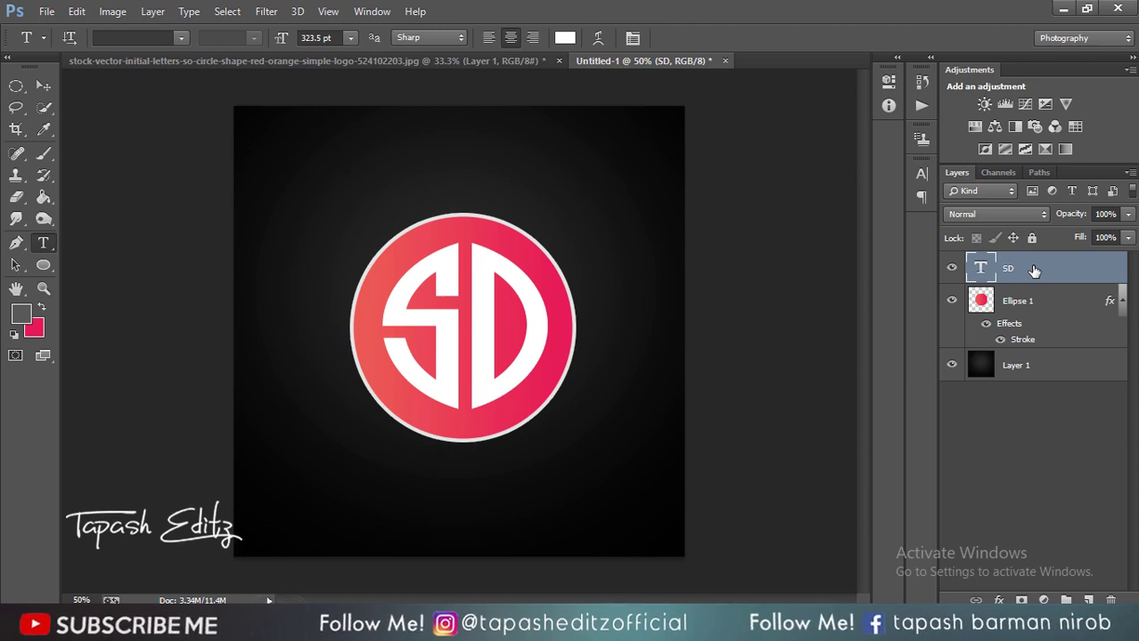
key(ctrl+alt+shift+e)
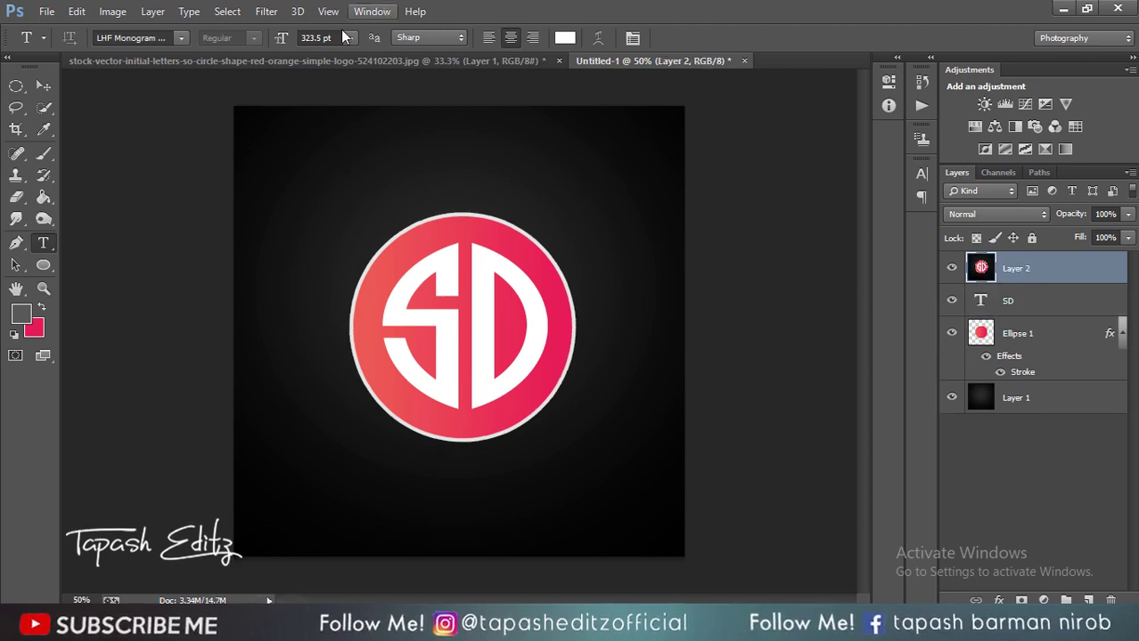
Apply a Camera Raw Filter with negative Post Crop Vignetting, leaving Dehaze at 0.
click(265, 11)
click(308, 107)
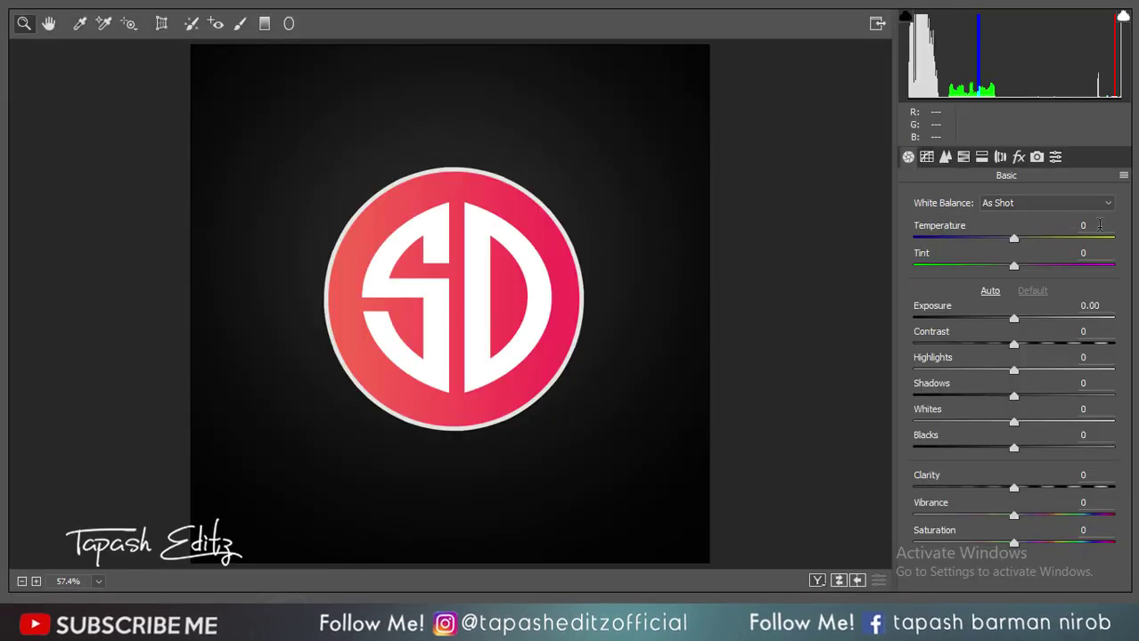
click(1017, 157)
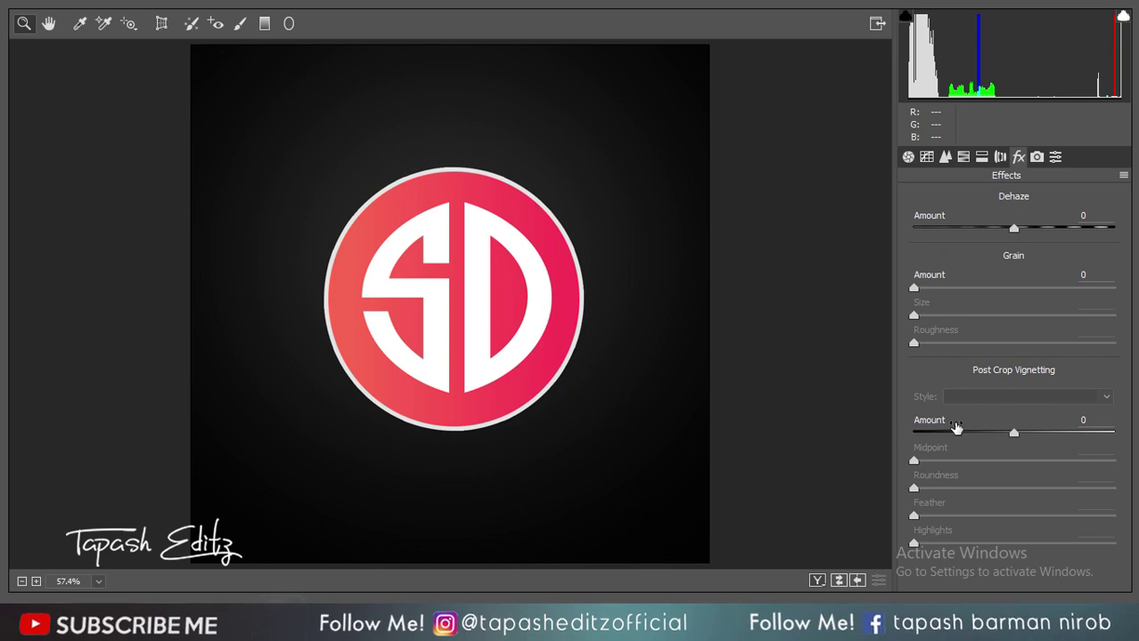
mouse_move(1014, 431)
mouse_down()
mouse_move(996, 434)
mouse_move(1013, 433)
mouse_up()
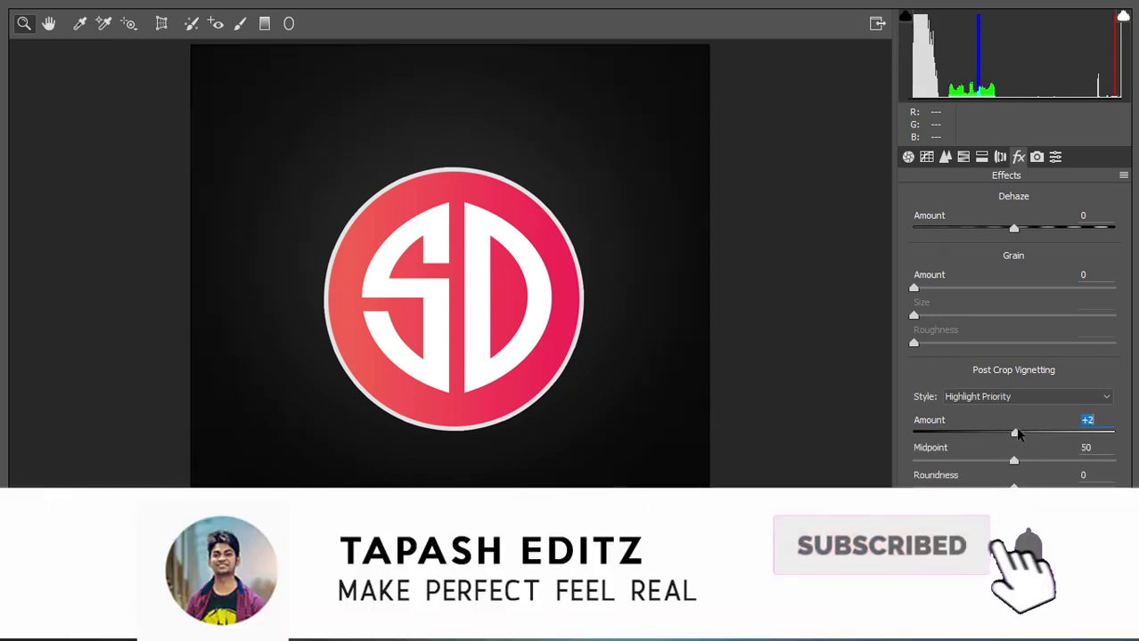
mouse_move(1016, 232)
mouse_down()
mouse_move(1040, 230)
mouse_move(1015, 229)
mouse_up()
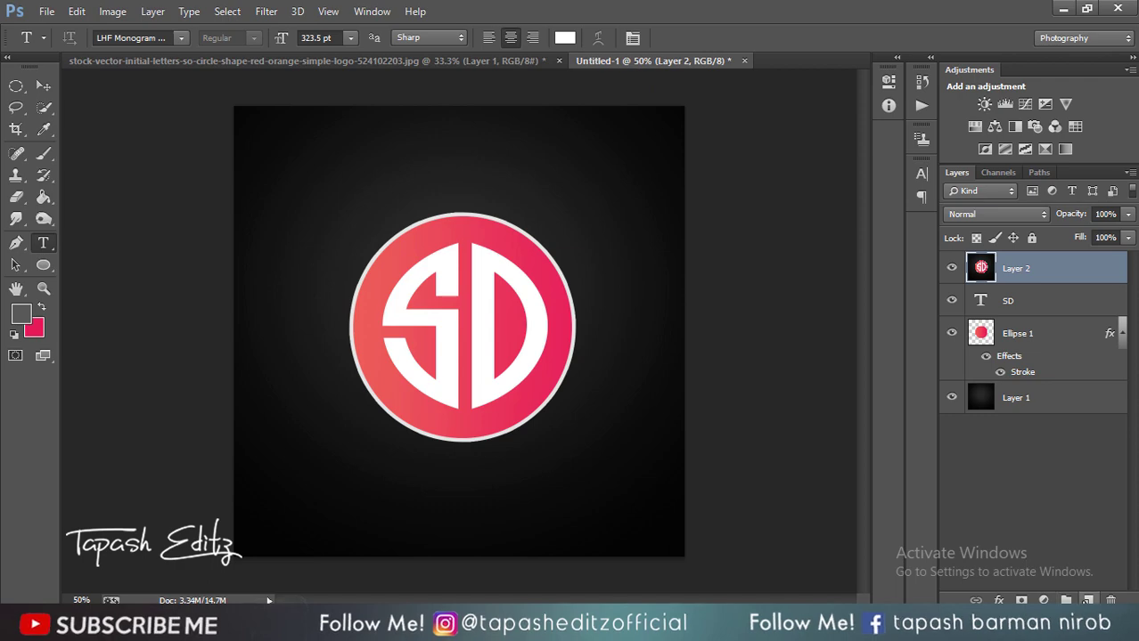
Add a new empty Layer 3 and set the foreground colour to dark grey.
key(ctrl+shift+alt+n)
click(21, 312)
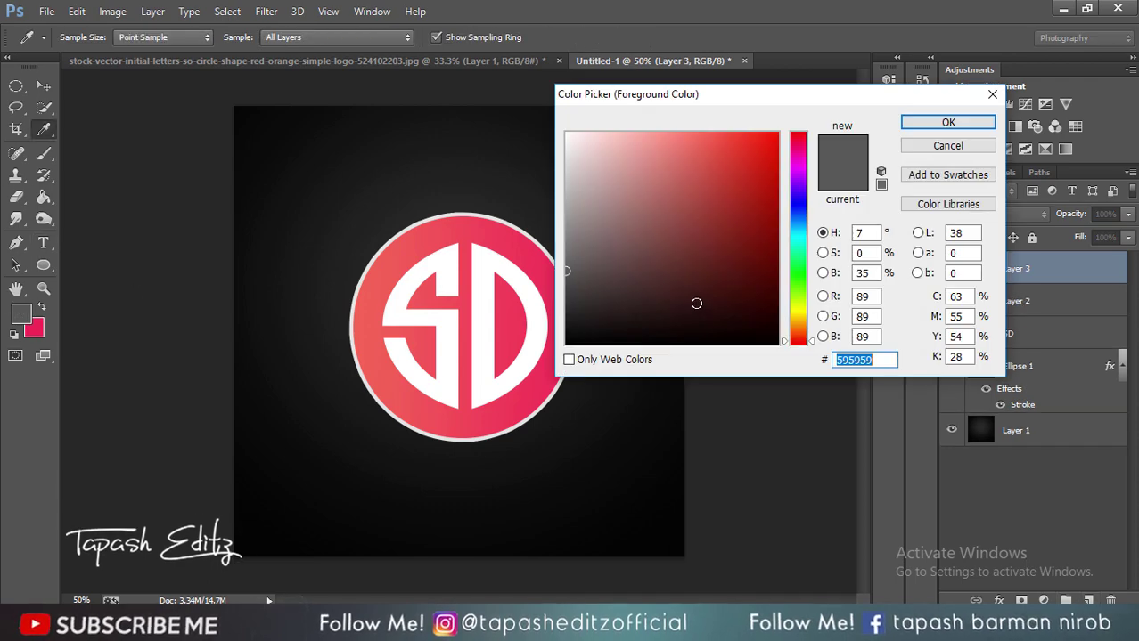
click(576, 290)
click(914, 119)
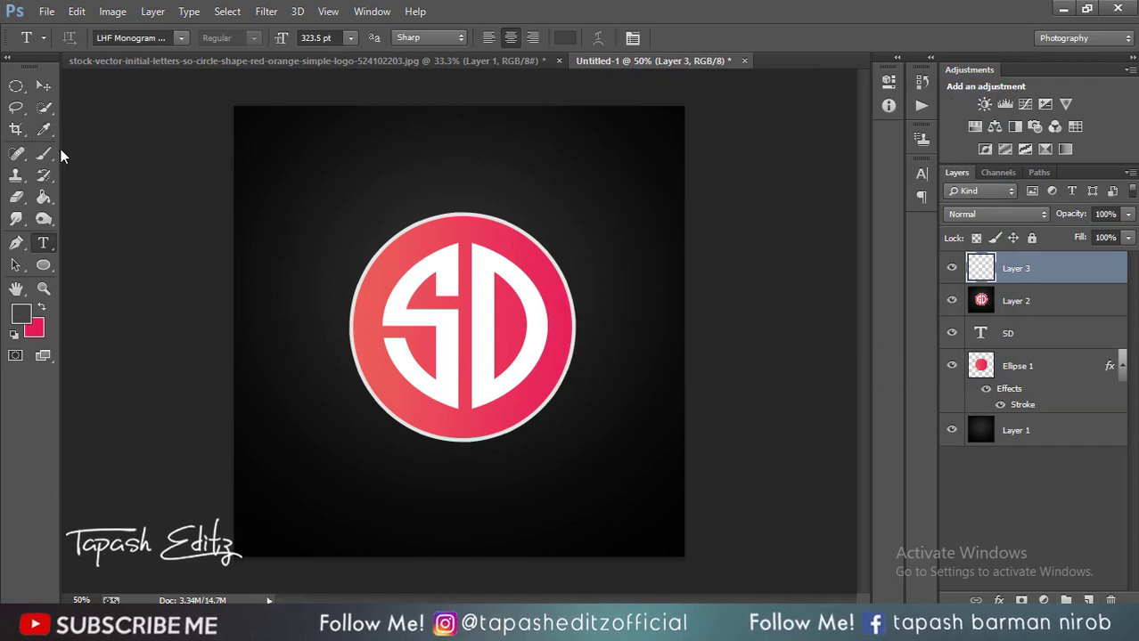
Paint a soft grey brush spot over the logo top, then undo it.
click(44, 153)
click(450, 156)
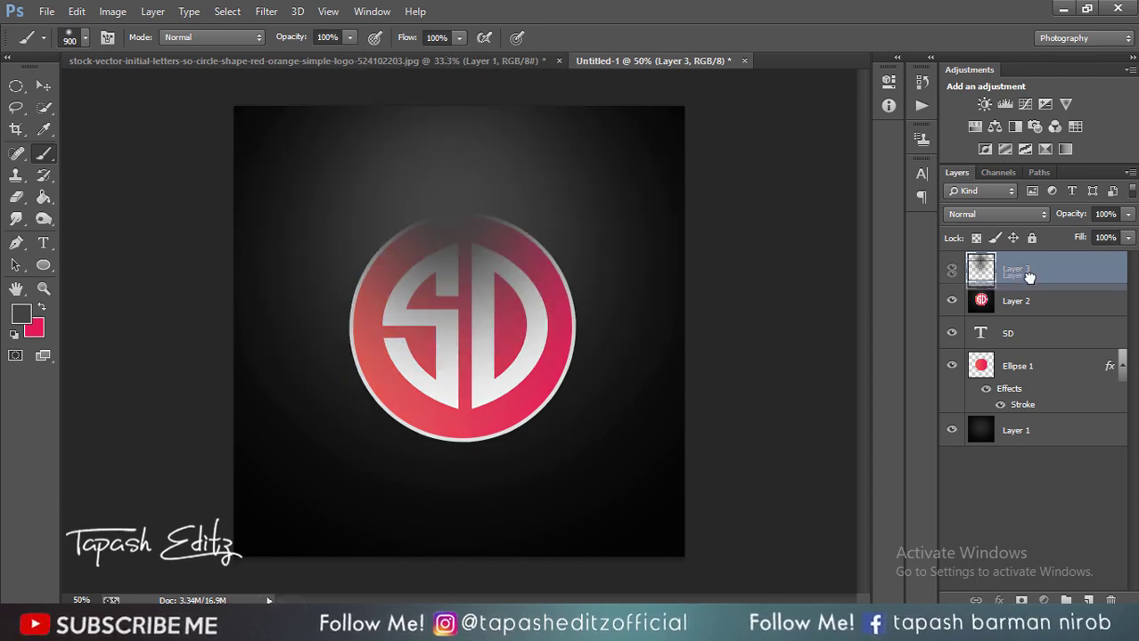
click(76, 11)
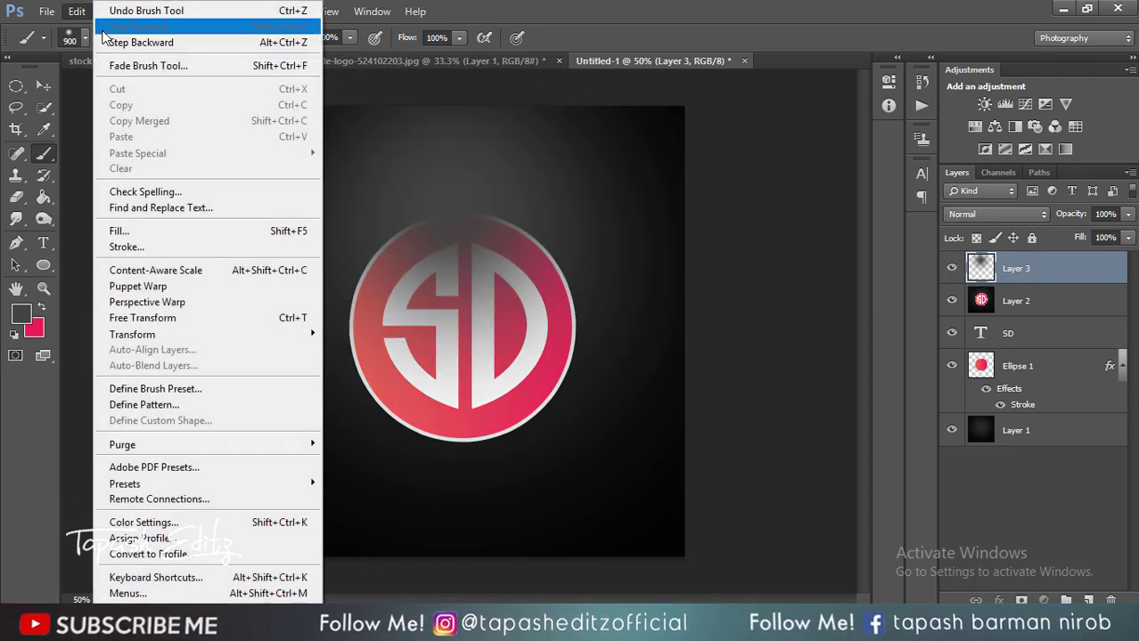
click(111, 42)
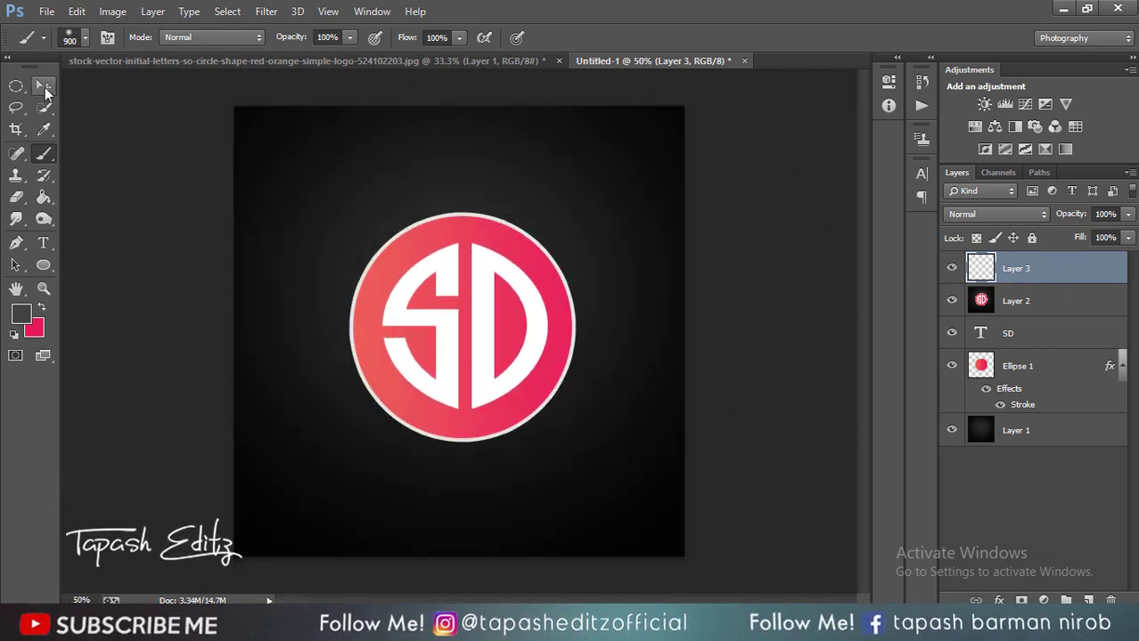
click(45, 88)
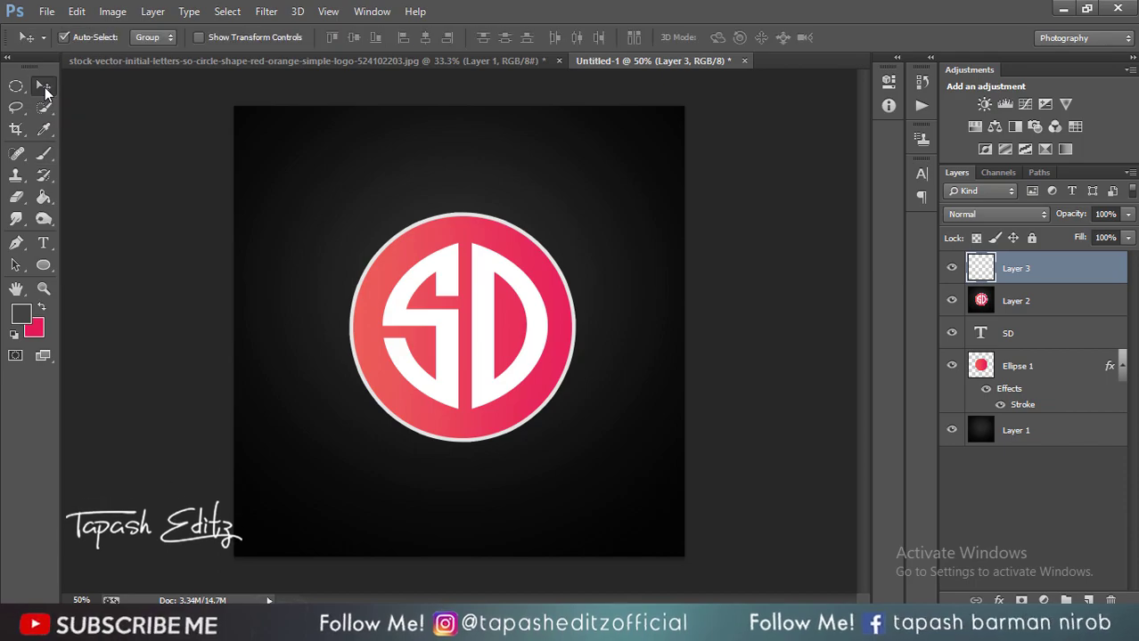